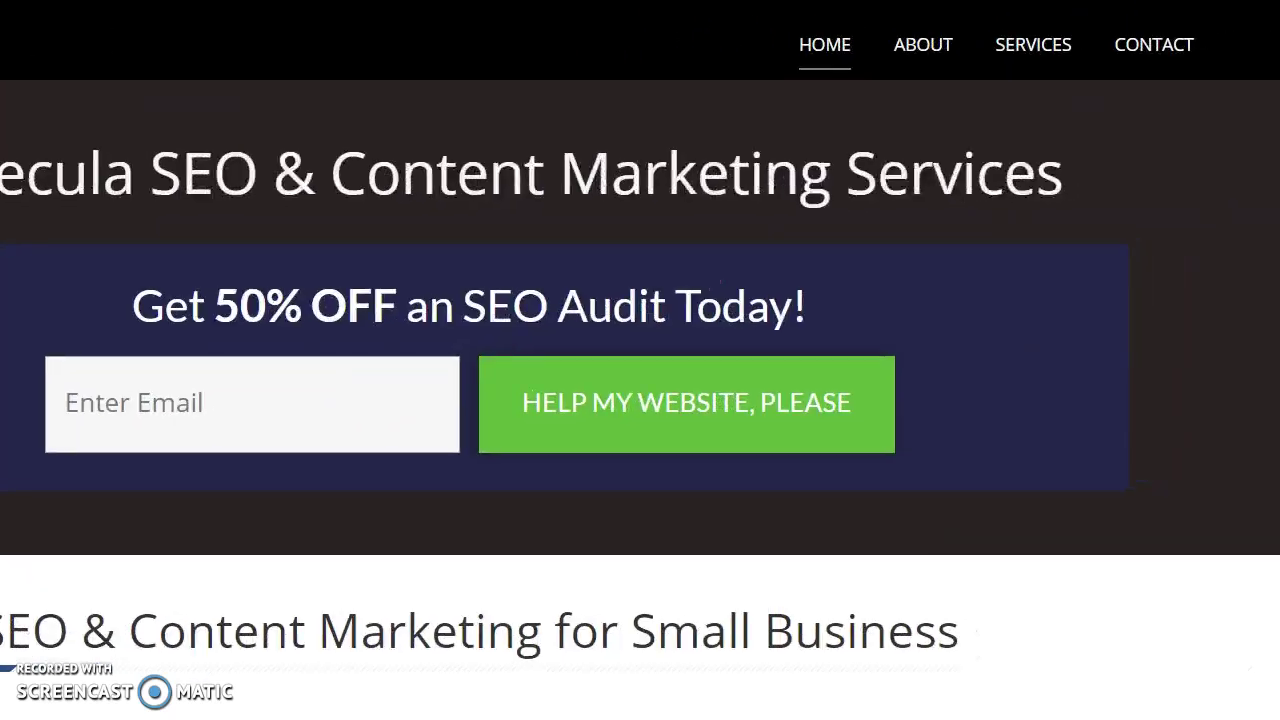
# Step: Check the Services nav link's options, then scroll the Services page to the 'By auditing your site' sentence
pyautogui.moveTo(1025, 63)
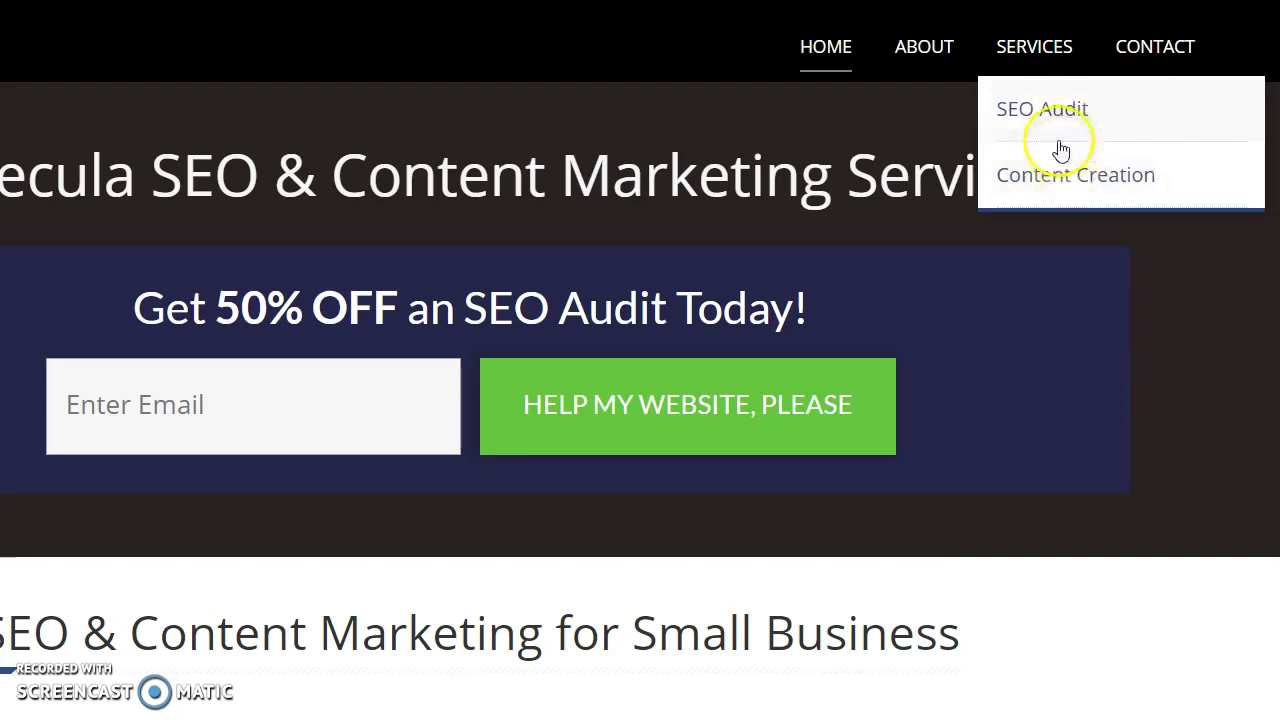
pyautogui.rightClick(1035, 52)
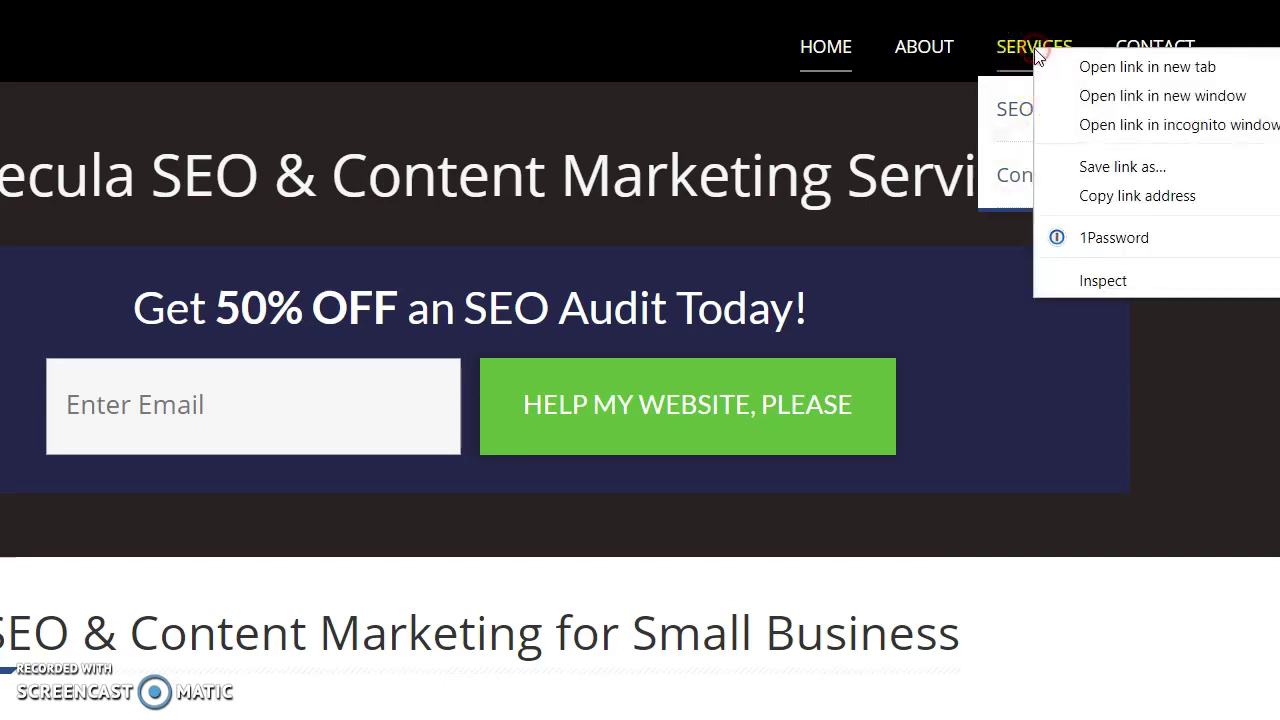
pyautogui.press('Escape')
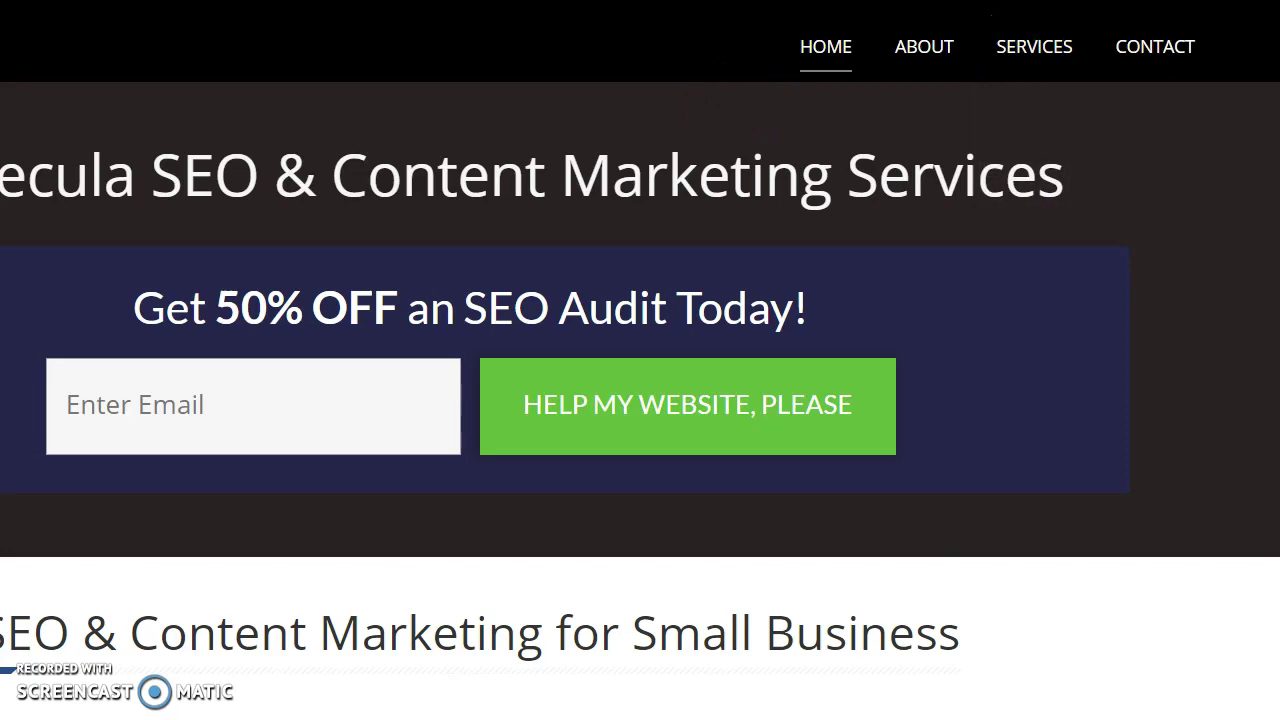
pyautogui.scroll(-10, 620, 389)
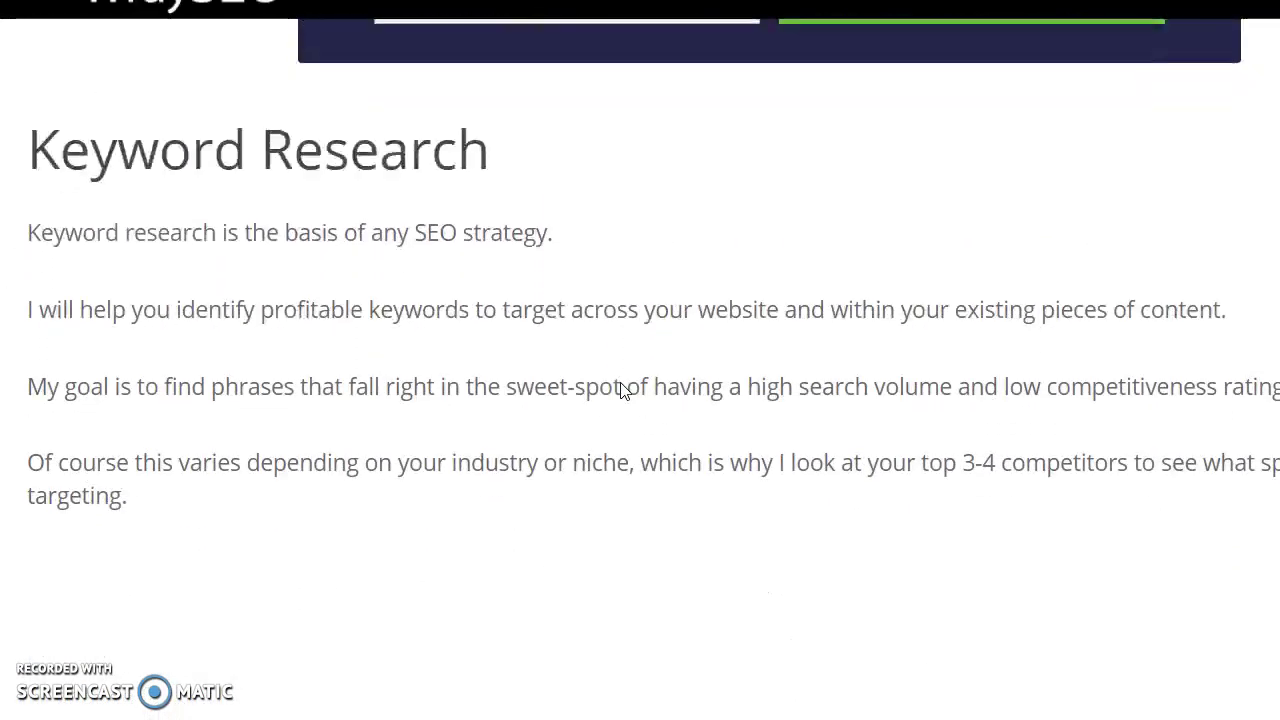
pyautogui.scroll(-10, 620, 389)
pyautogui.scroll(-5, 620, 389)
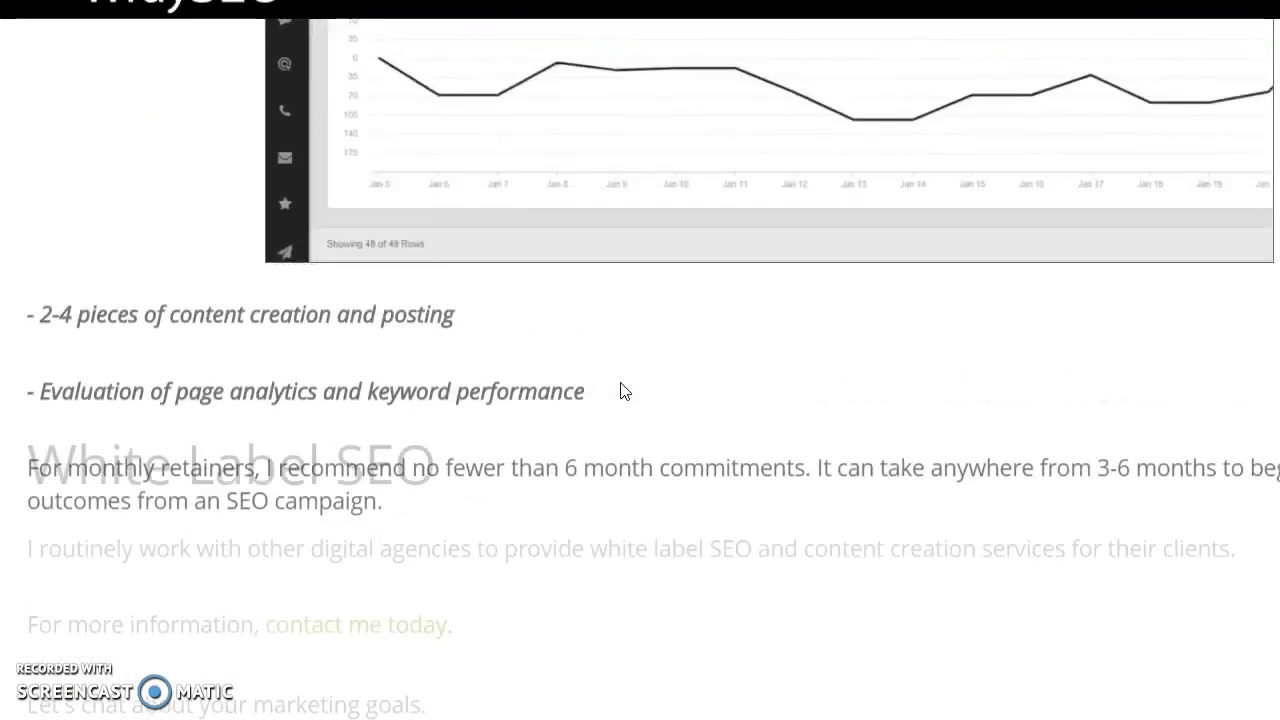
pyautogui.scroll(20, 620, 389)
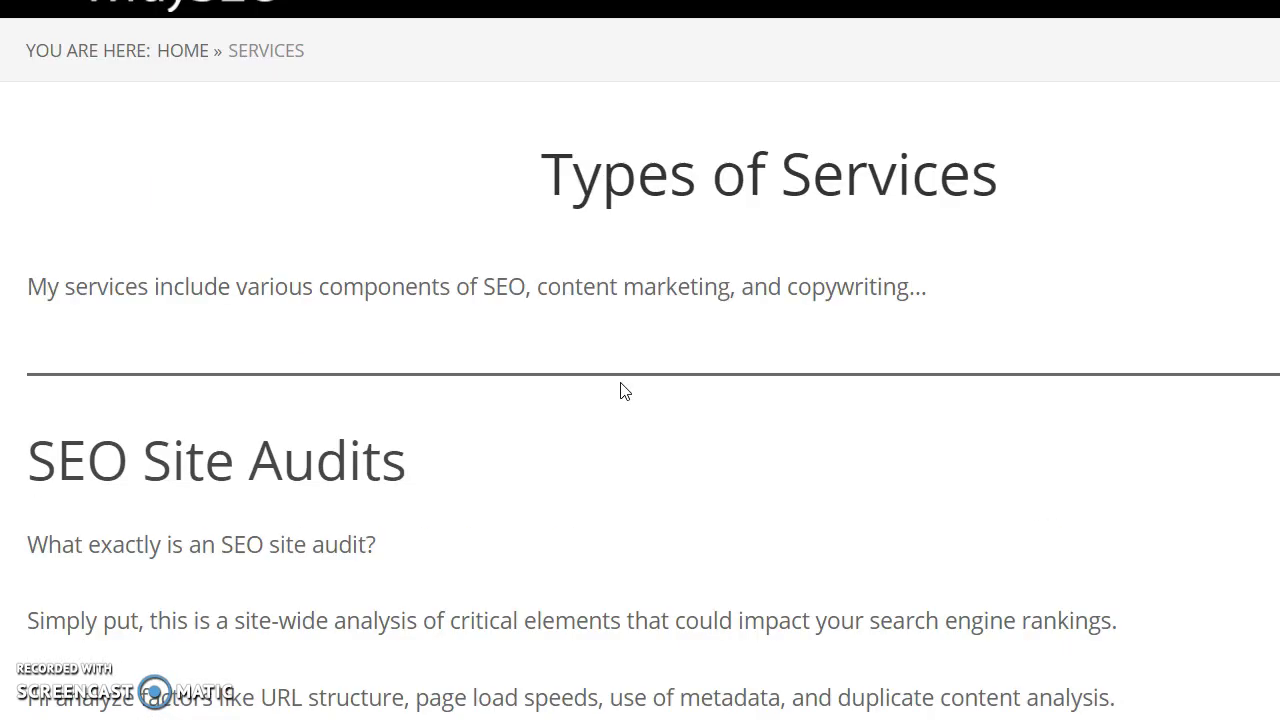
pyautogui.scroll(-3, 620, 389)
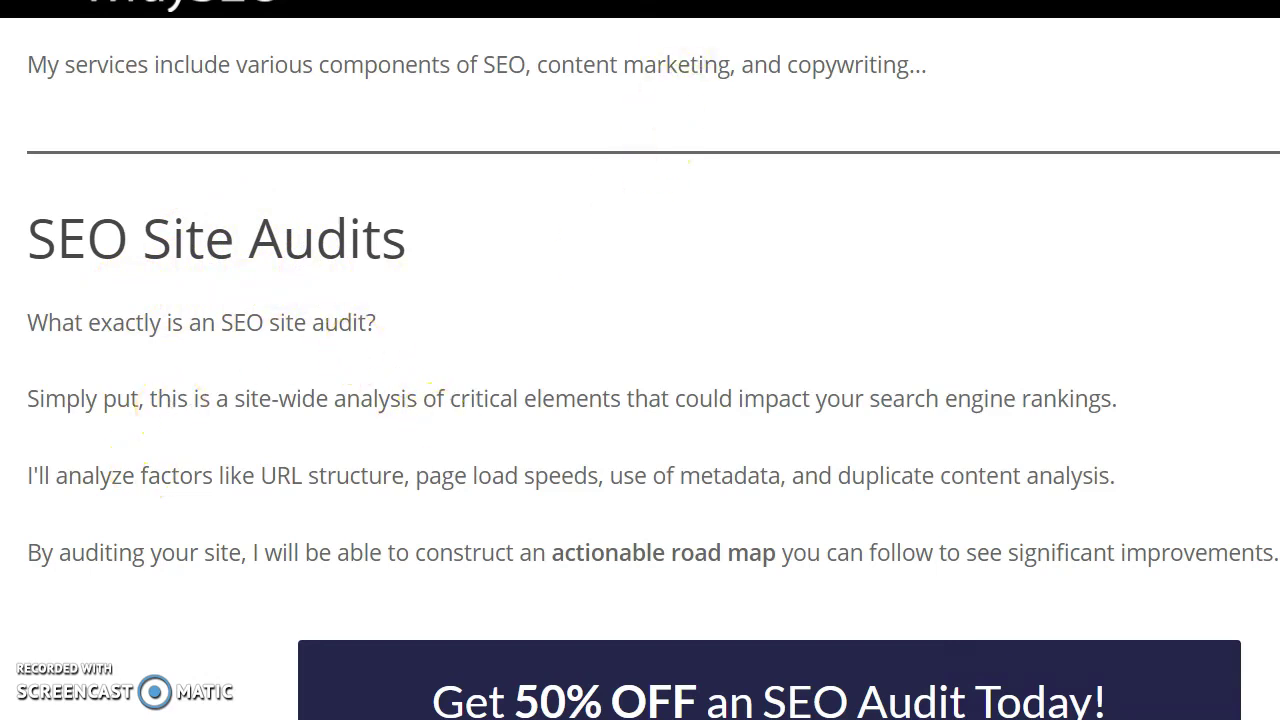
pyautogui.moveTo(947, 50)
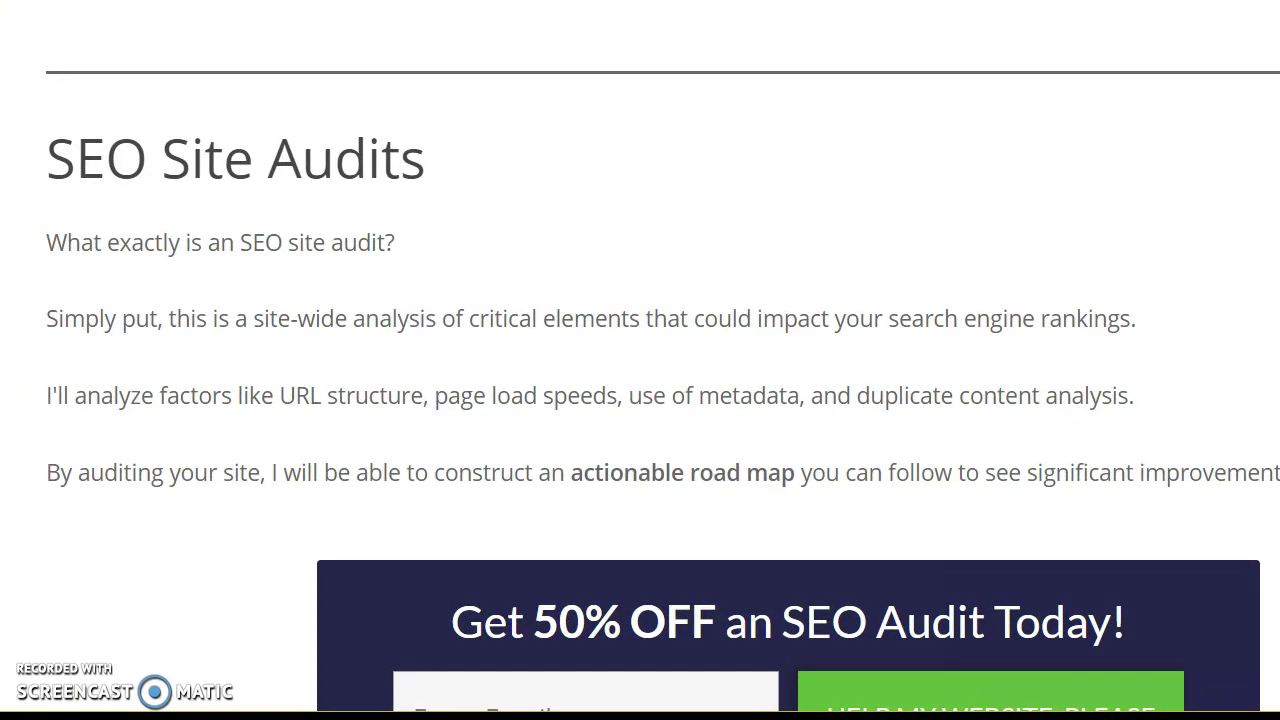
pyautogui.scroll(-3, 646, 246)
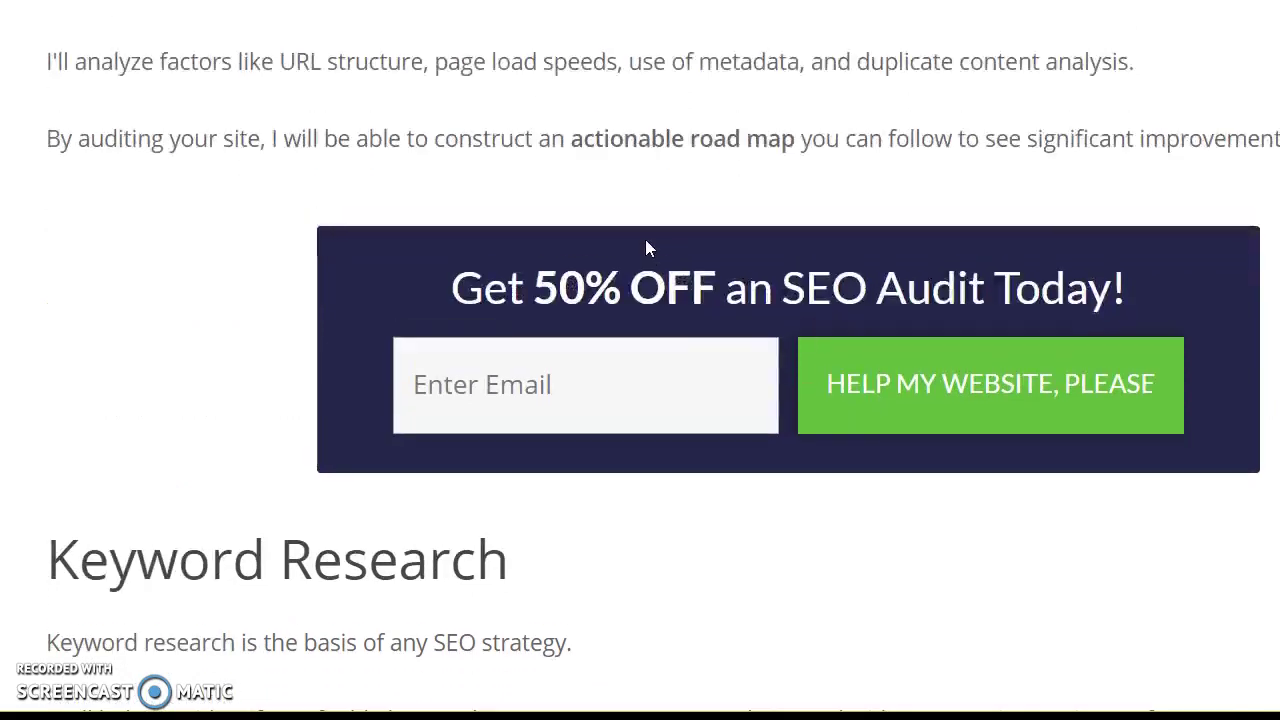
pyautogui.scroll(3, 646, 245)
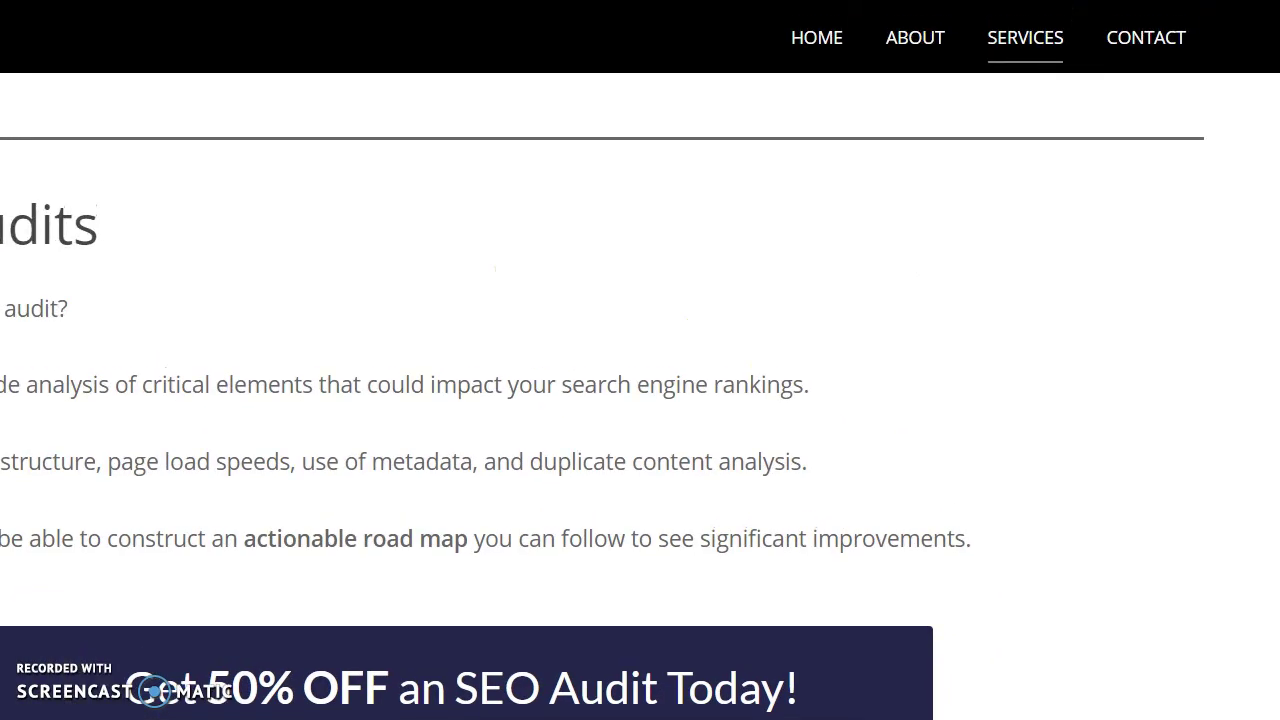
# Step: Open SEO Audit from the Services menu and read through the 'Book an SEO Audit Today' page
pyautogui.click(1020, 48)
pyautogui.click(1022, 110)
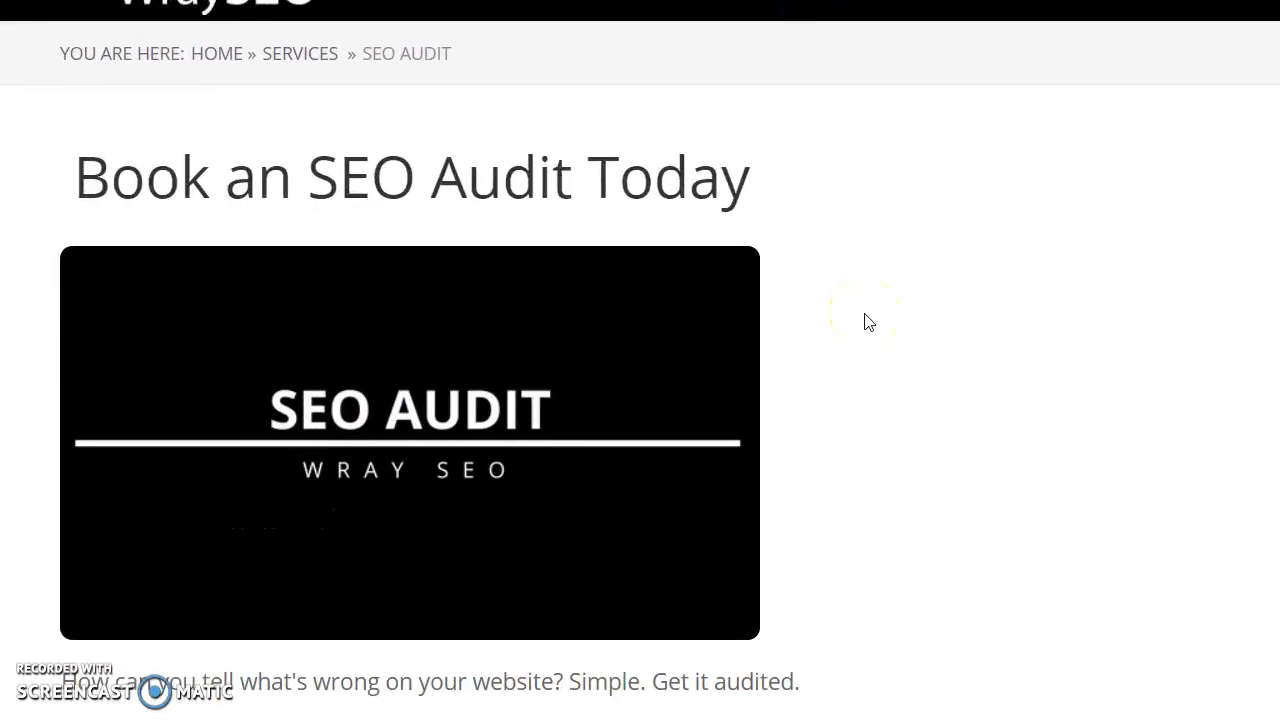
pyautogui.scroll(-2, 868, 300)
pyautogui.scroll(-3, 868, 322)
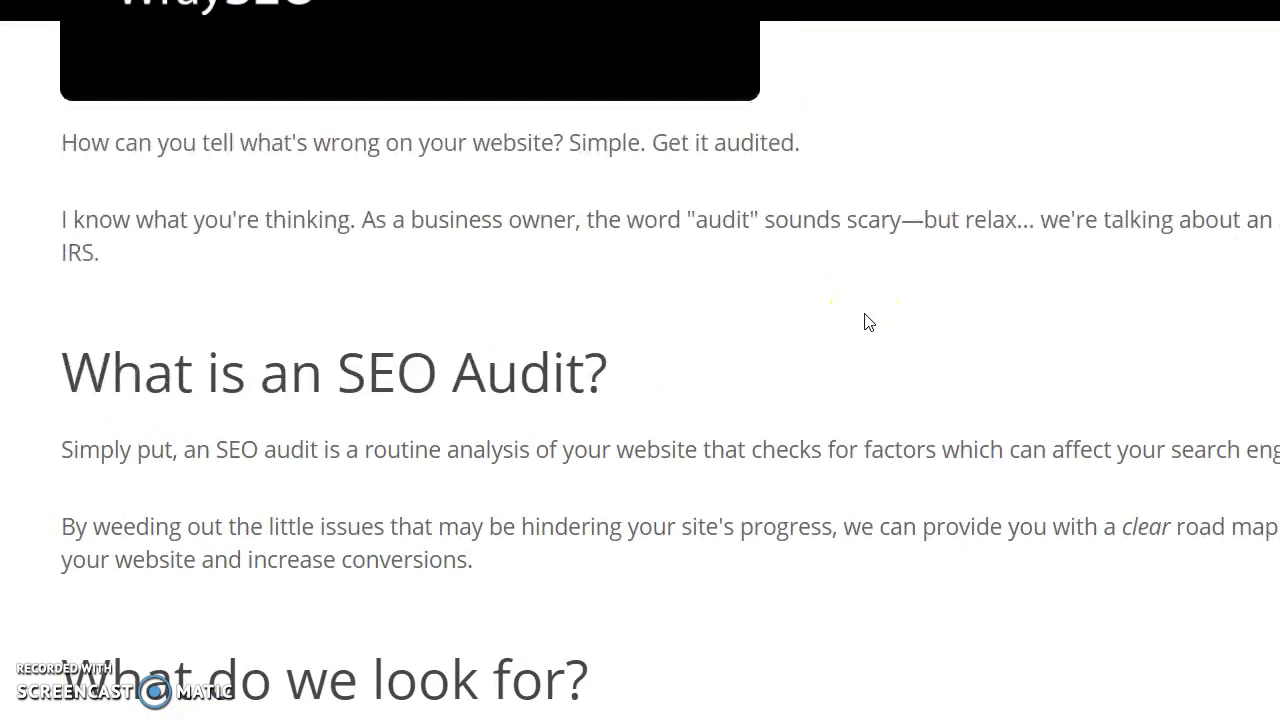
pyautogui.scroll(-10, 868, 322)
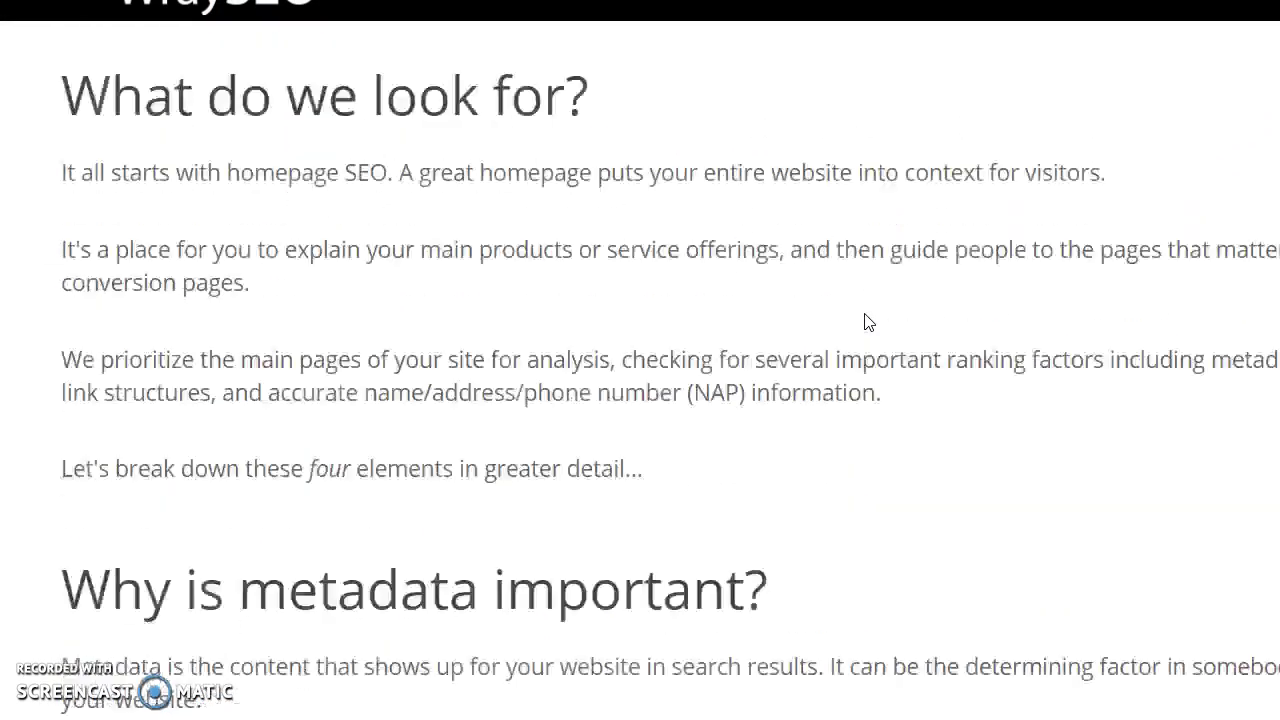
pyautogui.scroll(-20, 868, 322)
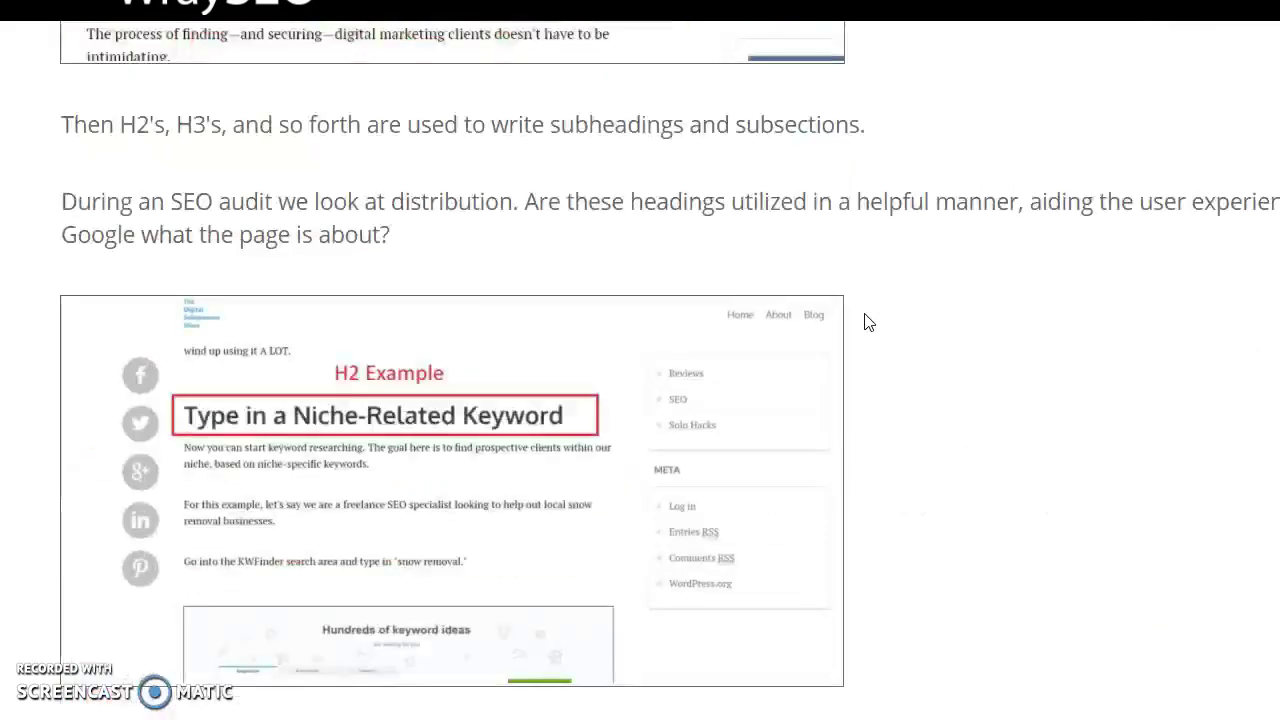
pyautogui.scroll(-20, 868, 322)
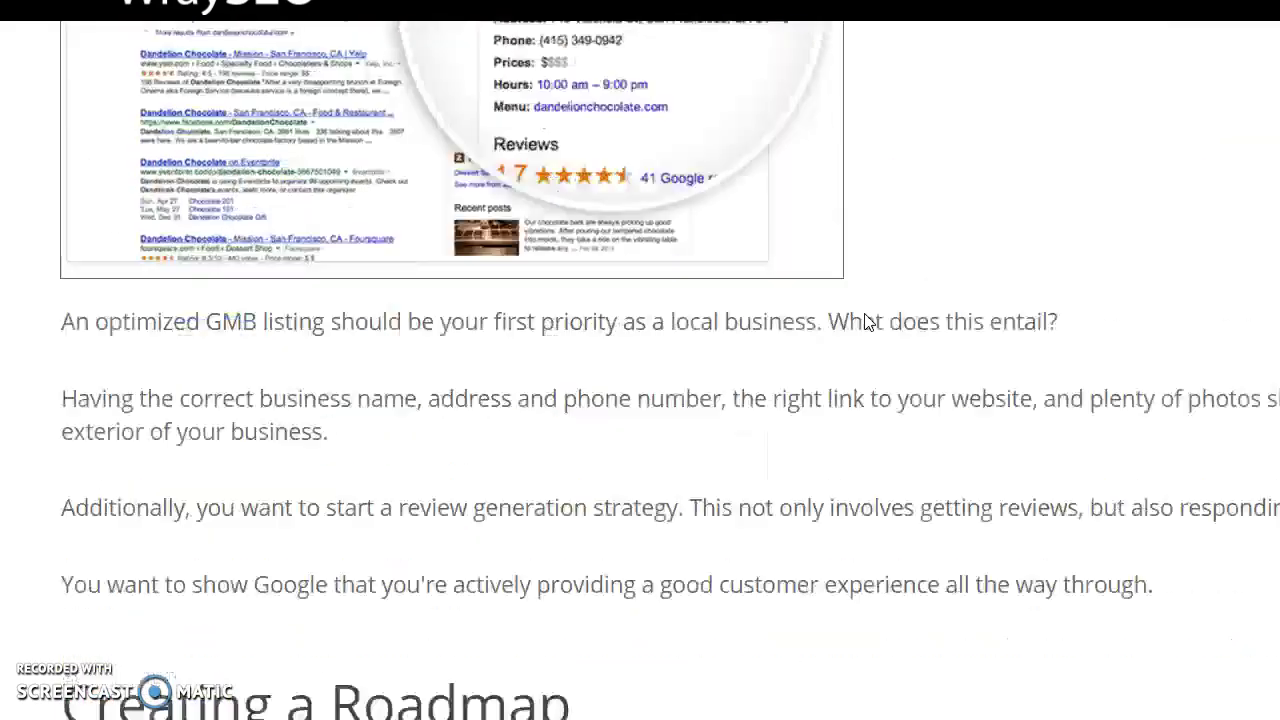
pyautogui.scroll(20, 868, 322)
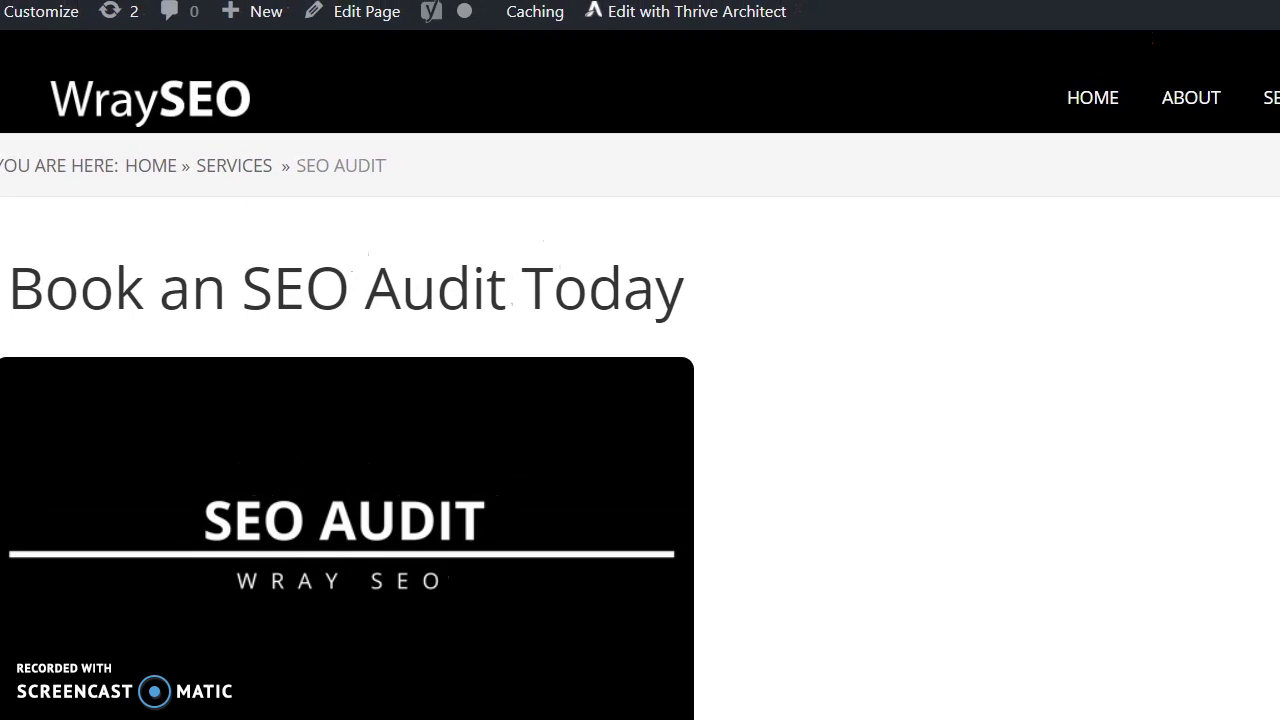
# Step: Go back from the SEO Audit page to the 'Types of Services' page
pyautogui.moveTo(1277, 98)
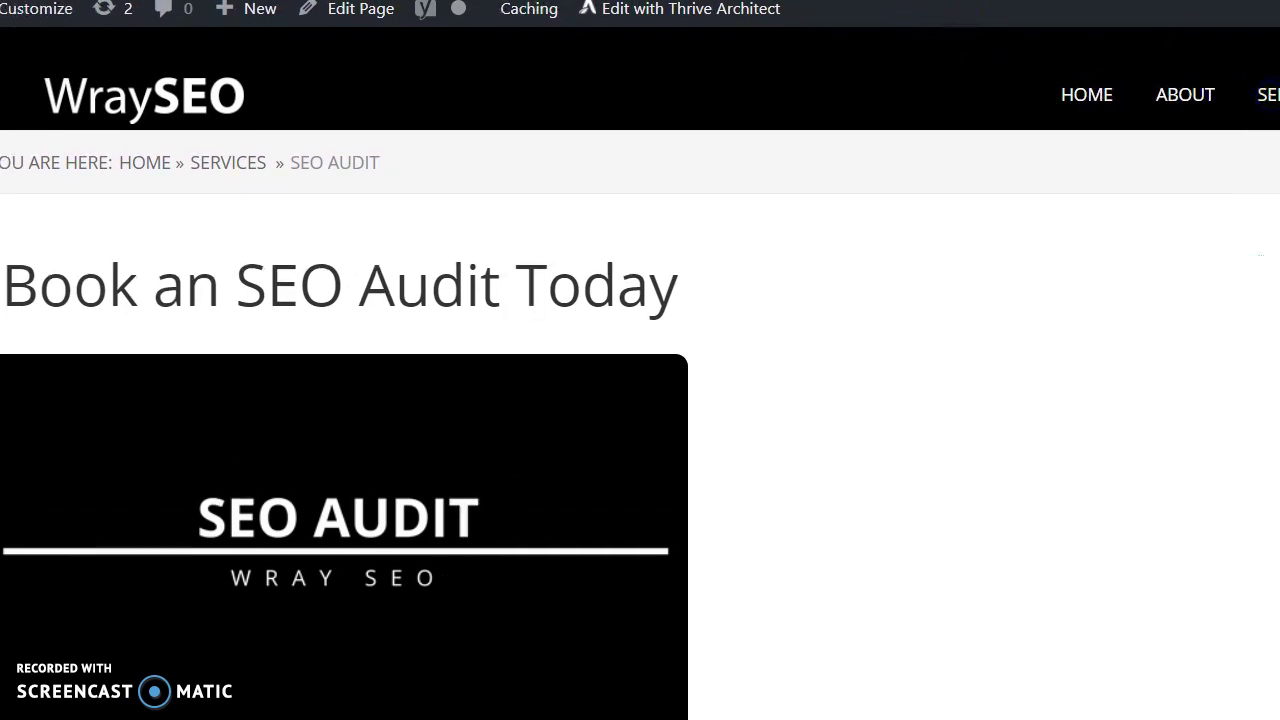
pyautogui.hotkey('alt', 'Left')
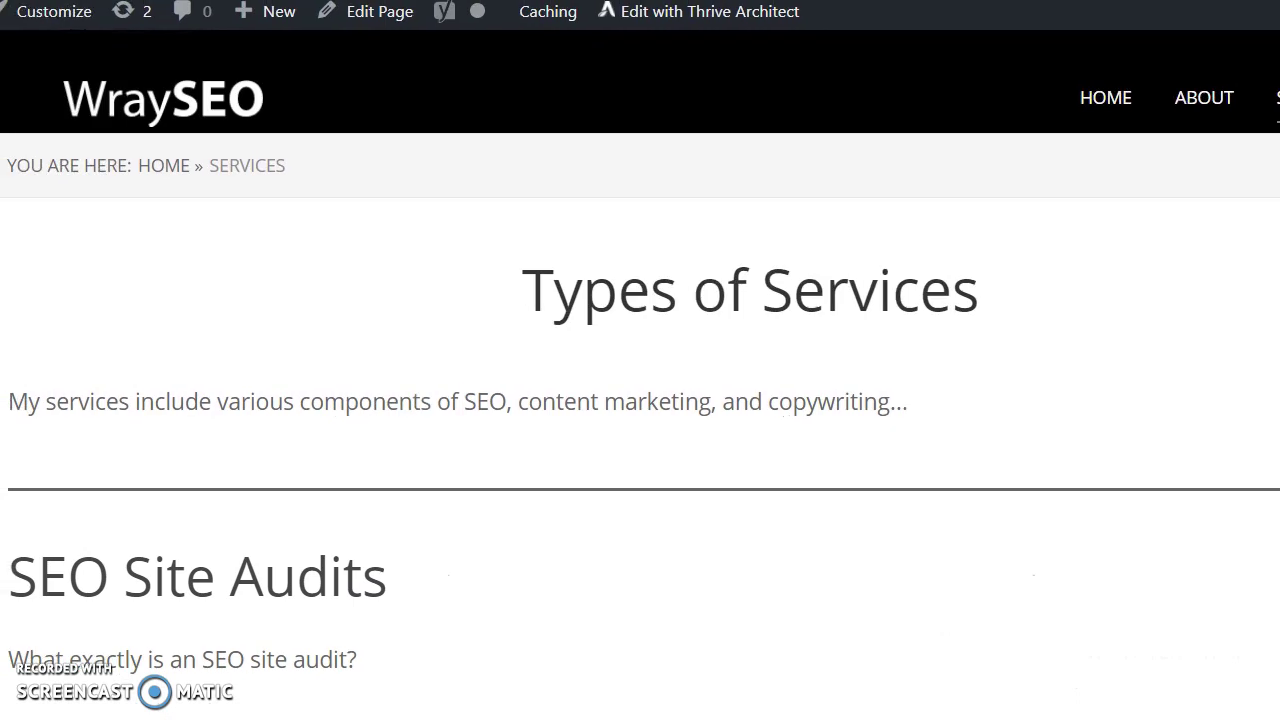
# Step: Launch Thrive Architect on the Services page and scroll down to the SEO Site Audits text
pyautogui.click(640, 10)
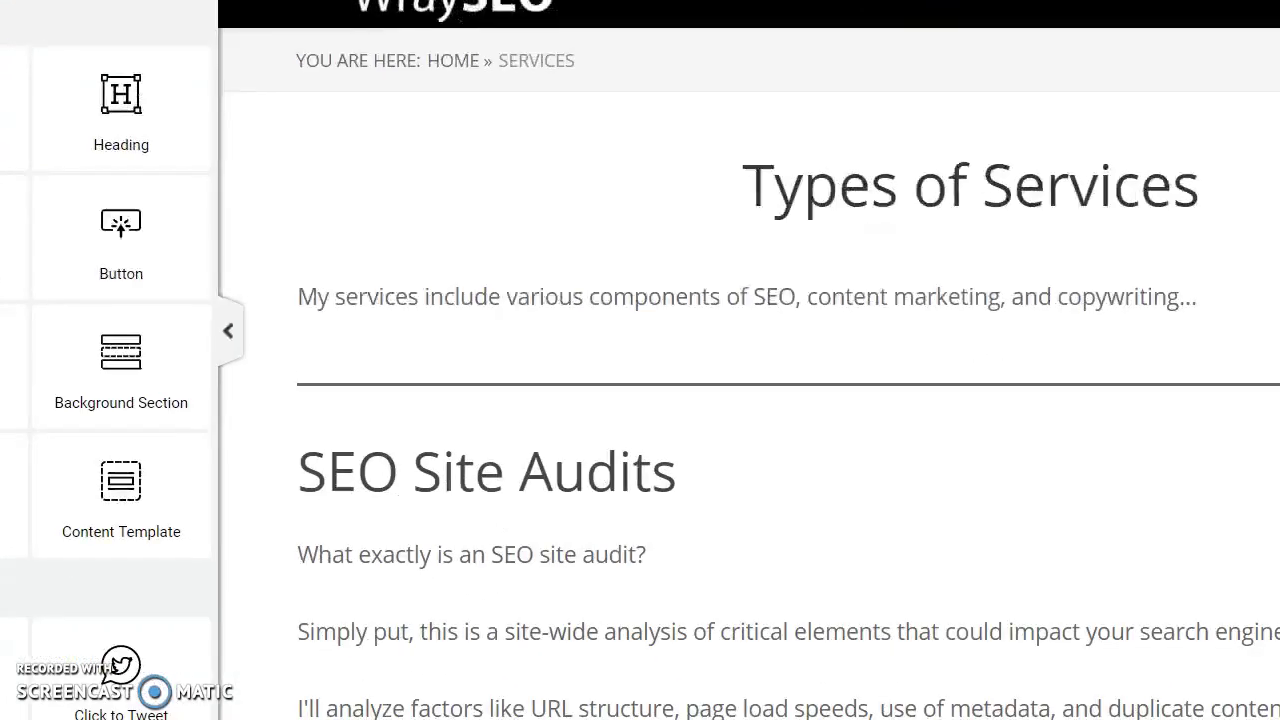
pyautogui.scroll(-3, 811, 329)
pyautogui.scroll(3, 655, 193)
pyautogui.scroll(-2, 655, 194)
pyautogui.scroll(4, 740, 317)
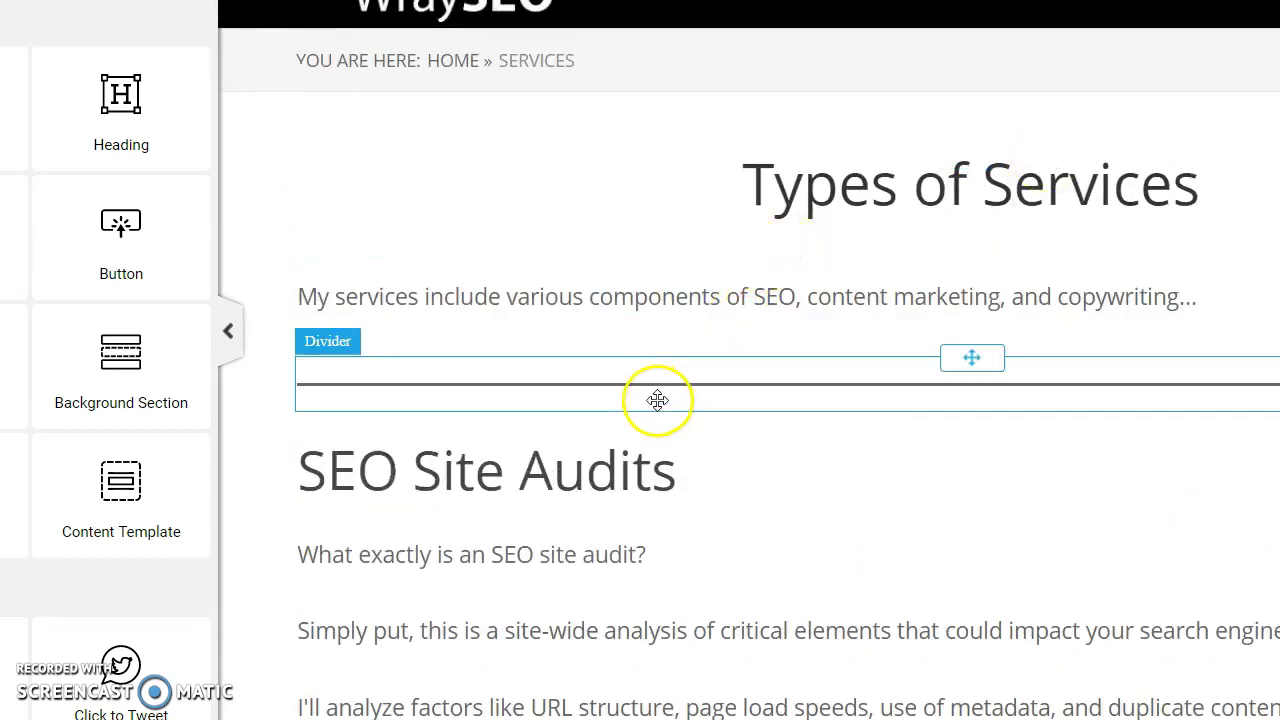
pyautogui.scroll(-3, 657, 405)
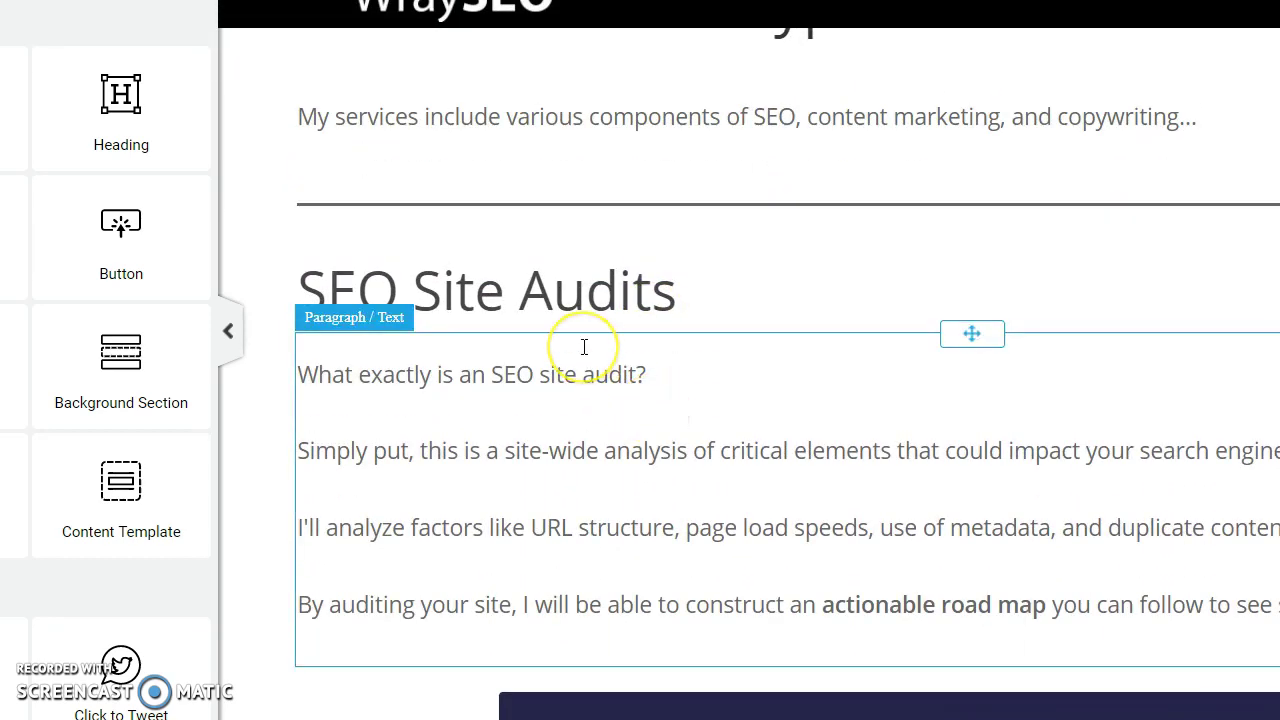
pyautogui.scroll(-2, 584, 347)
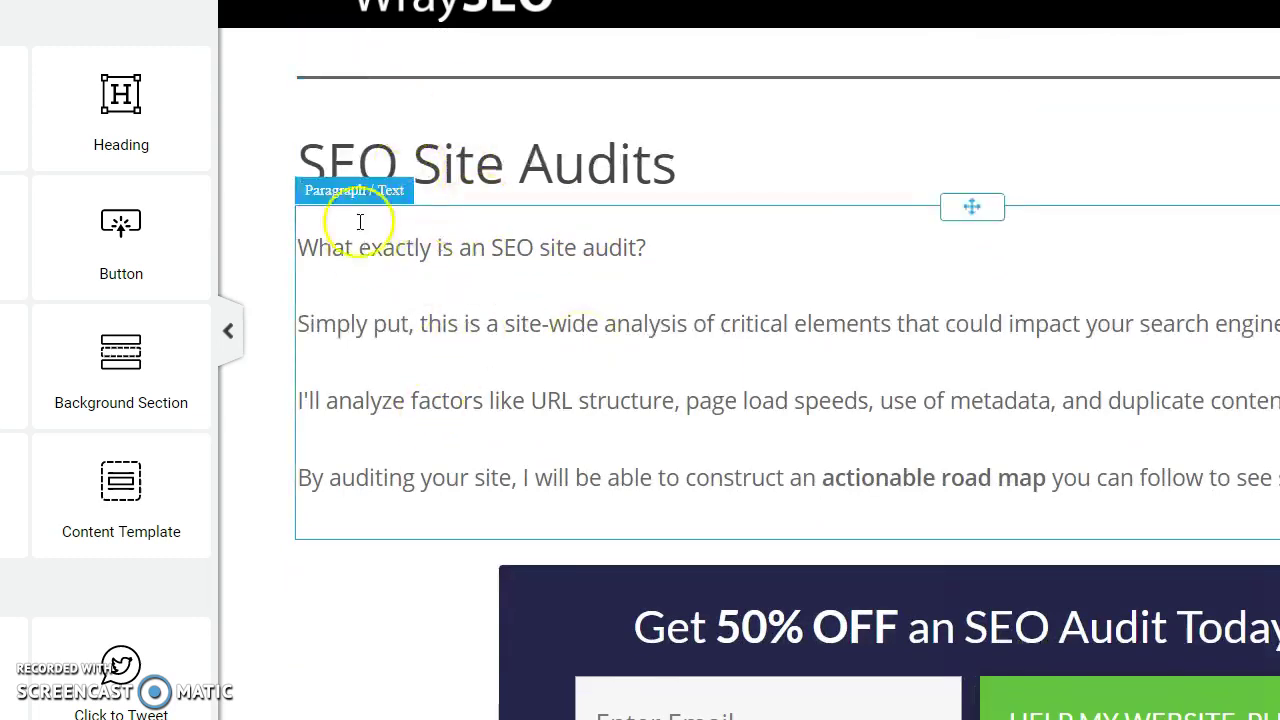
pyautogui.scroll(-1, 383, 380)
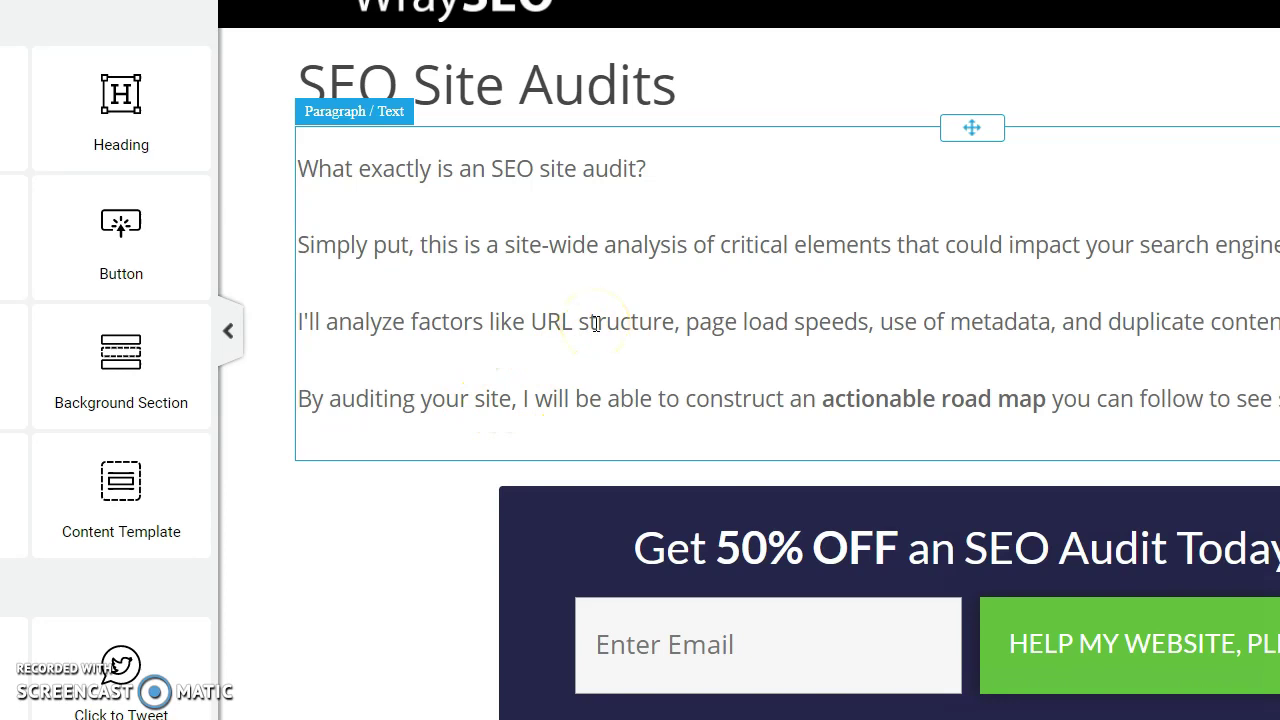
# Step: Highlight the words 'auditing your site' in the paragraph's final 'By auditing your site' sentence
pyautogui.moveTo(511, 396); pyautogui.dragTo(332, 402)
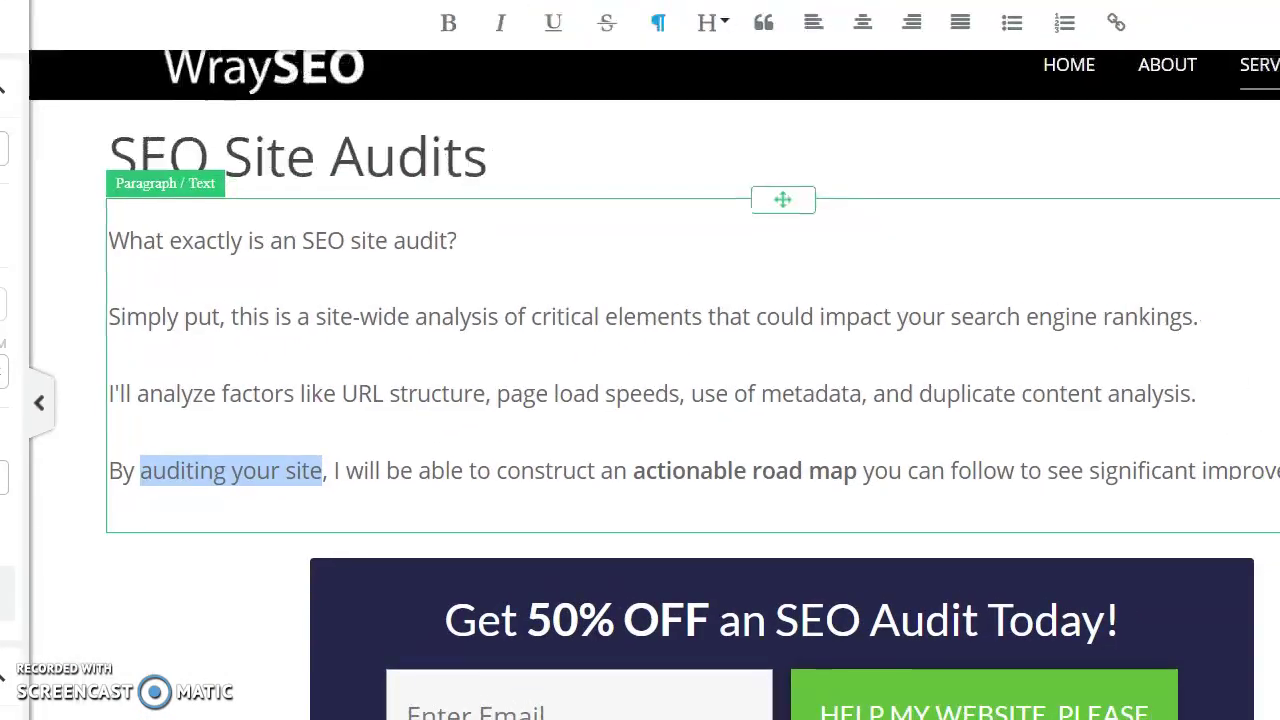
pyautogui.click(1113, 26)
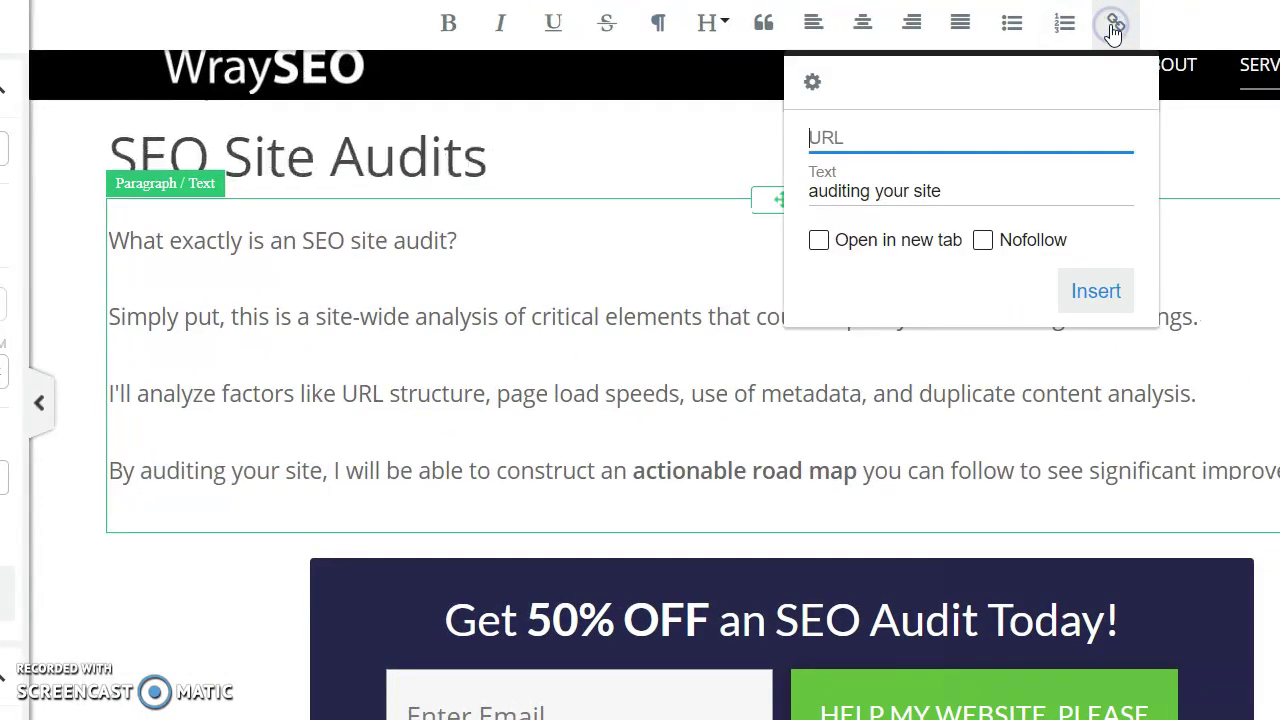
pyautogui.write('https://www.wr')
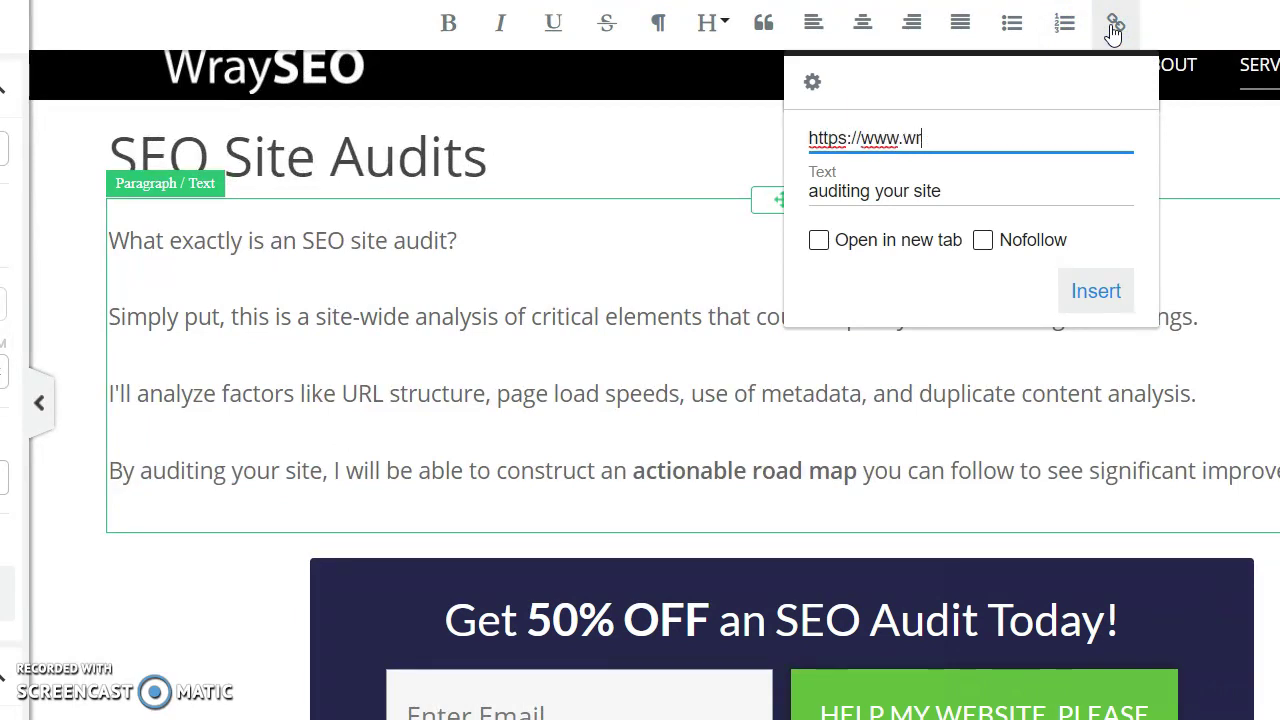
pyautogui.write('ayseo.com/s')
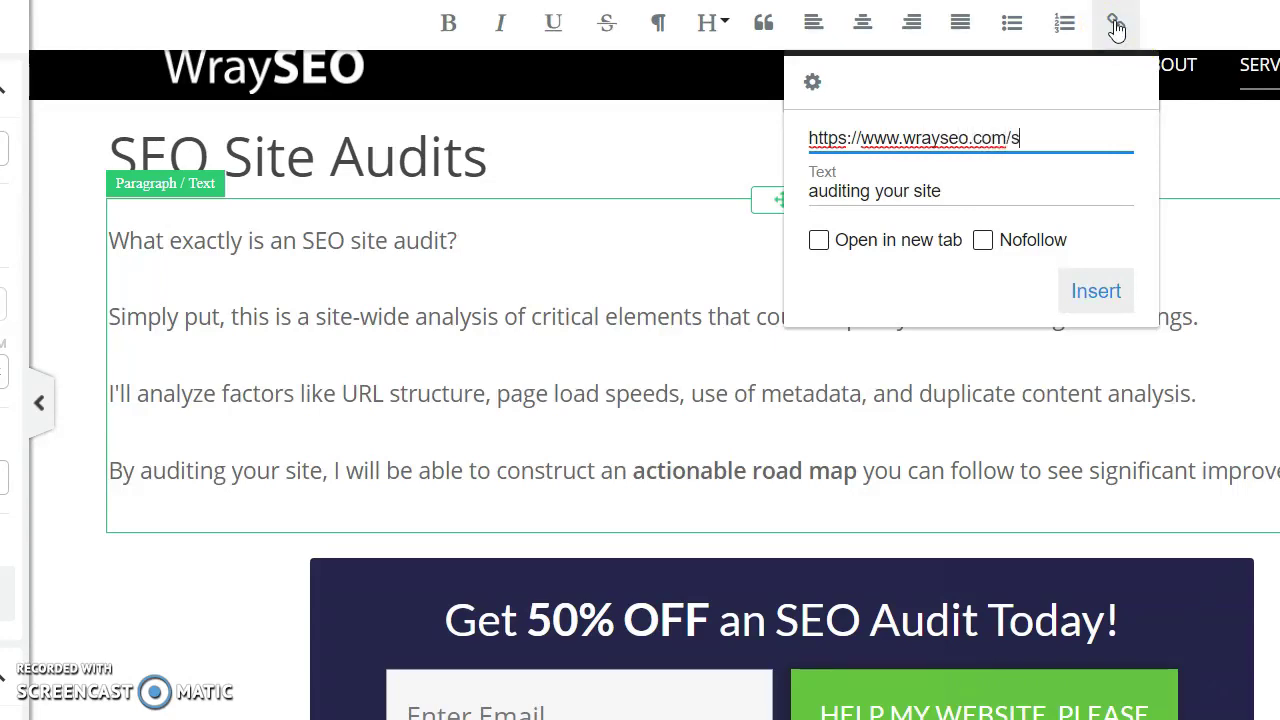
pyautogui.write('ervcervices')
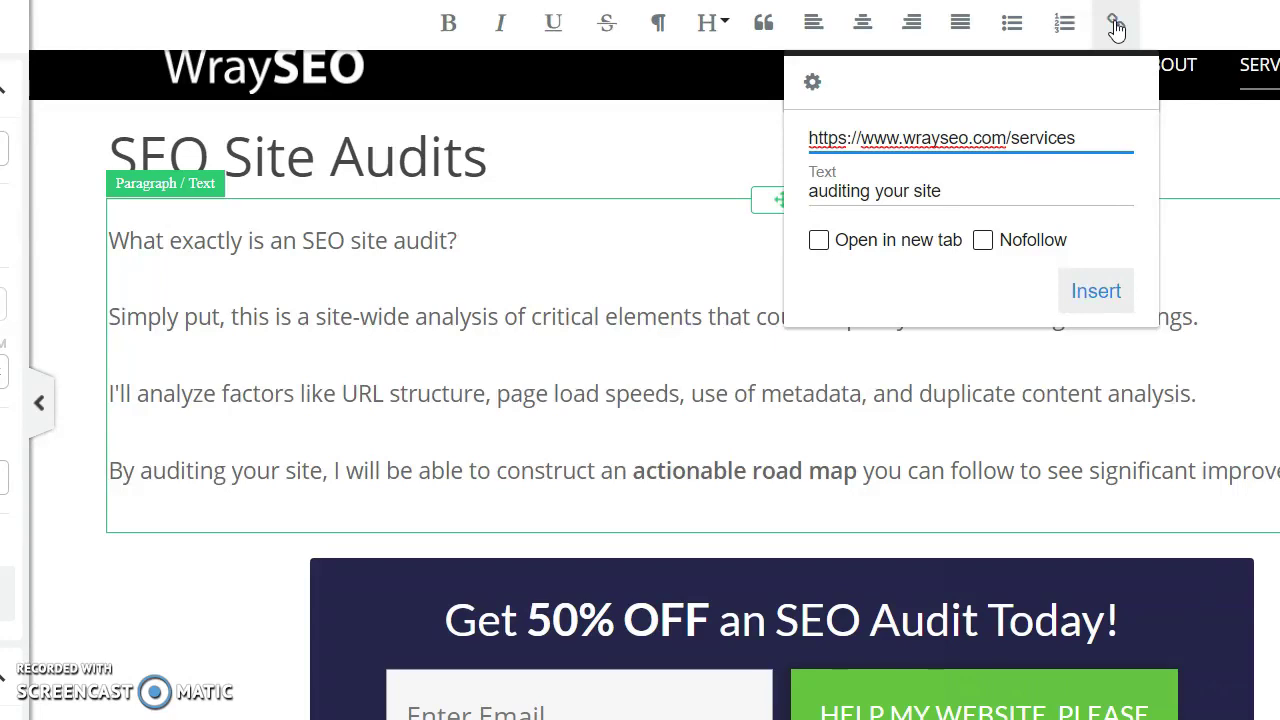
pyautogui.write('/seo-audit')
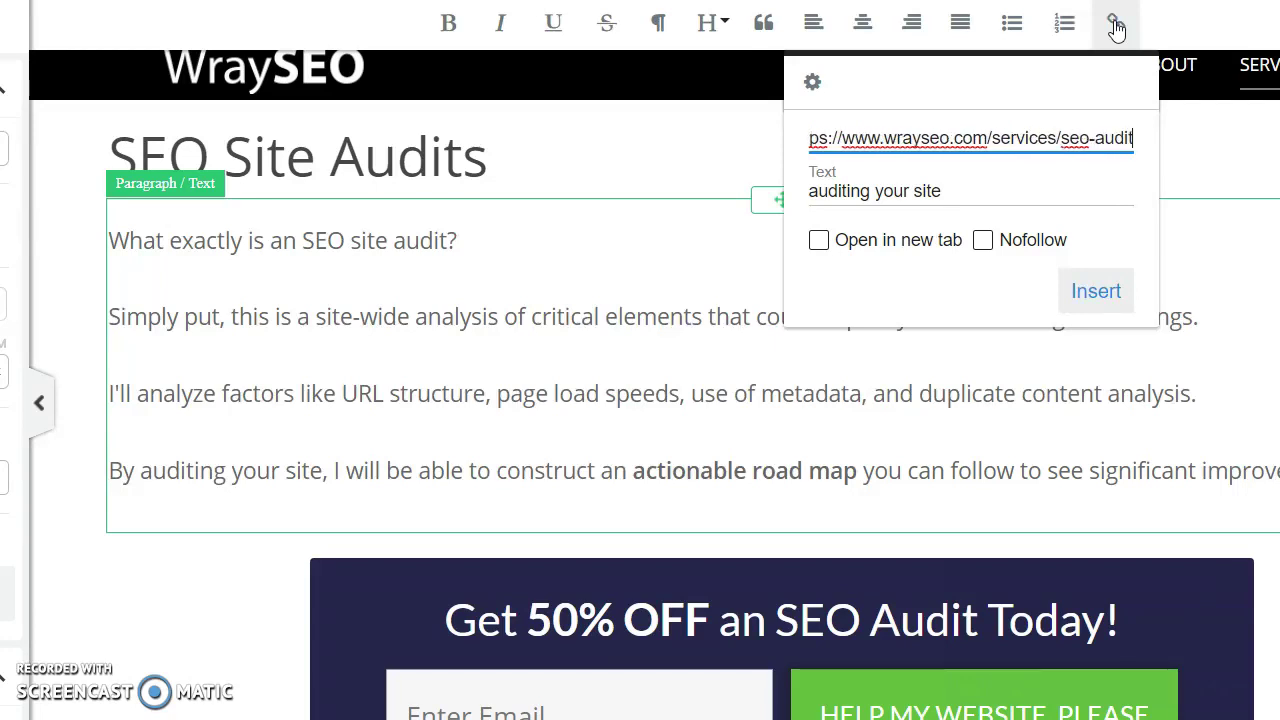
pyautogui.click(1090, 288)
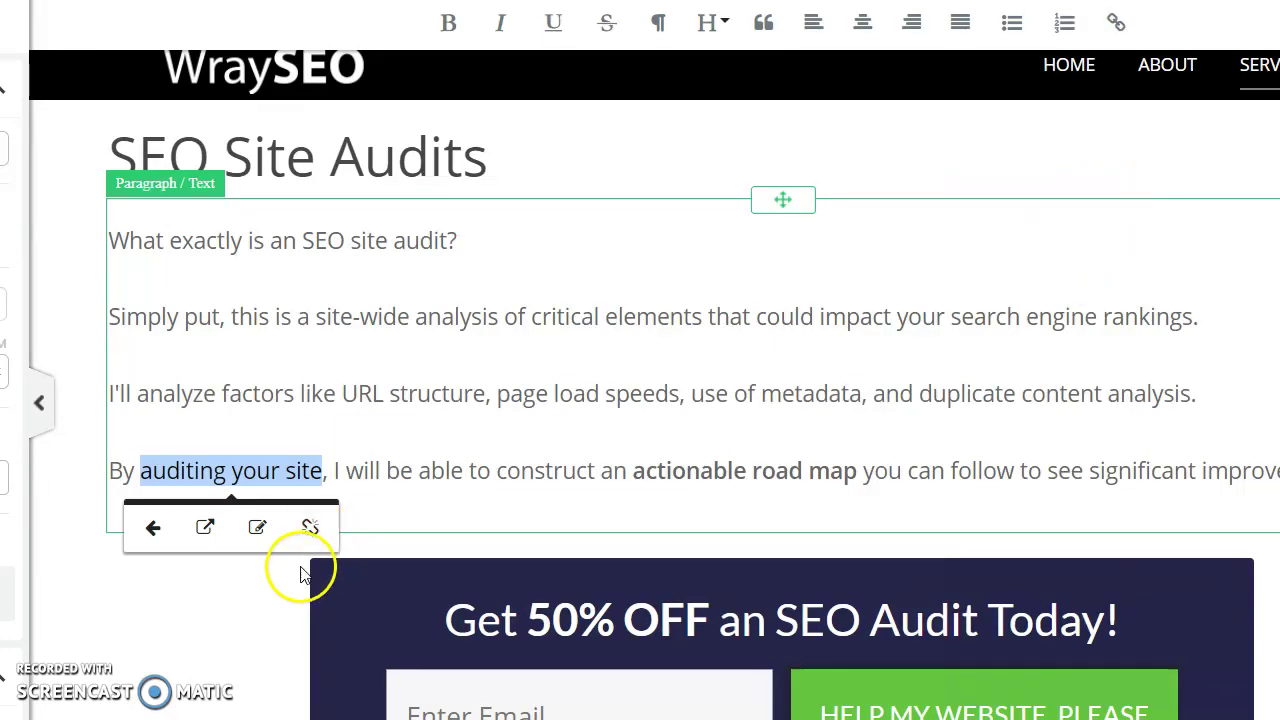
pyautogui.click(224, 588)
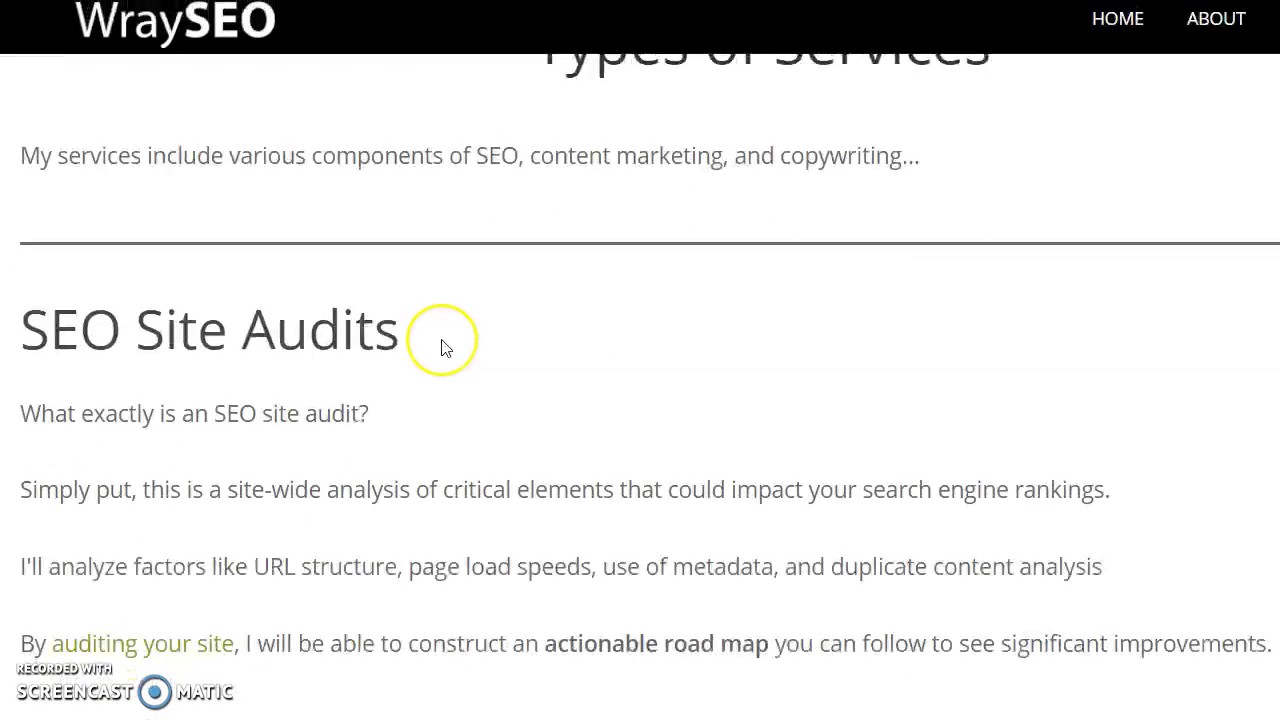
# Step: On the live Services page, follow the green 'auditing your site' link to 'Book an SEO Audit Today'
pyautogui.scroll(-1, 445, 347)
pyautogui.scroll(3, 445, 345)
pyautogui.scroll(-3, 445, 345)
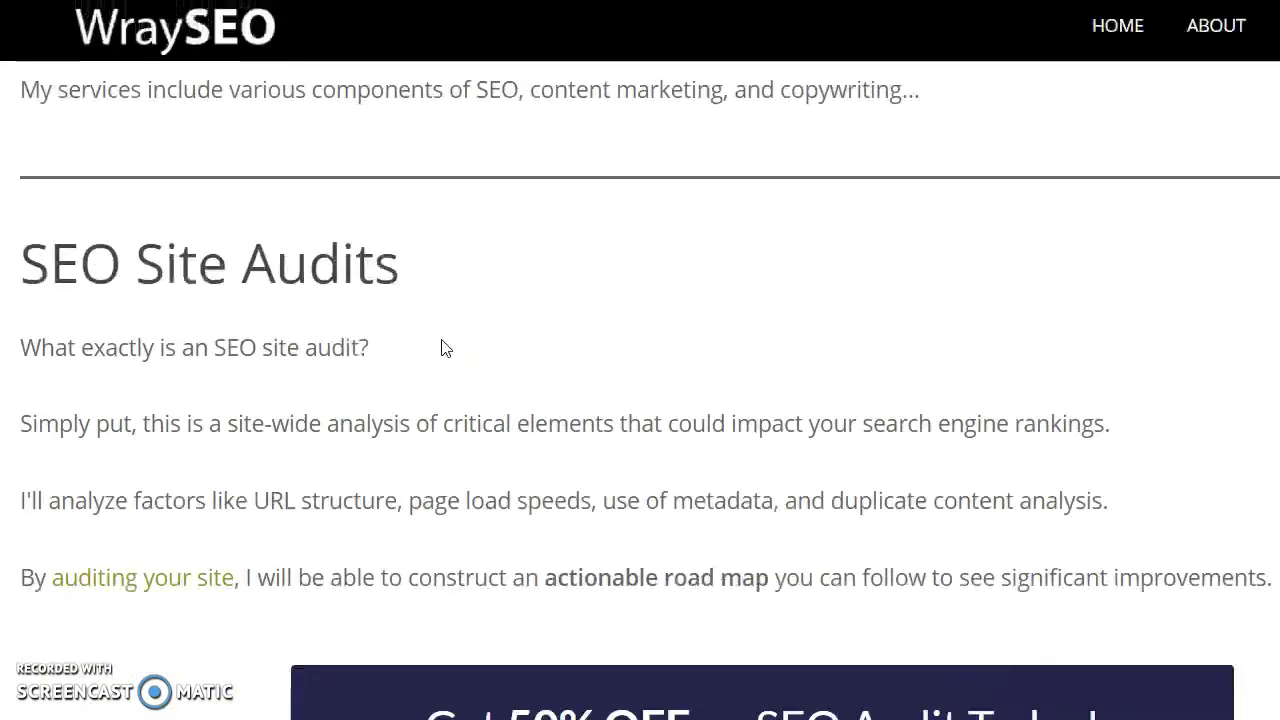
pyautogui.scroll(-1, 445, 347)
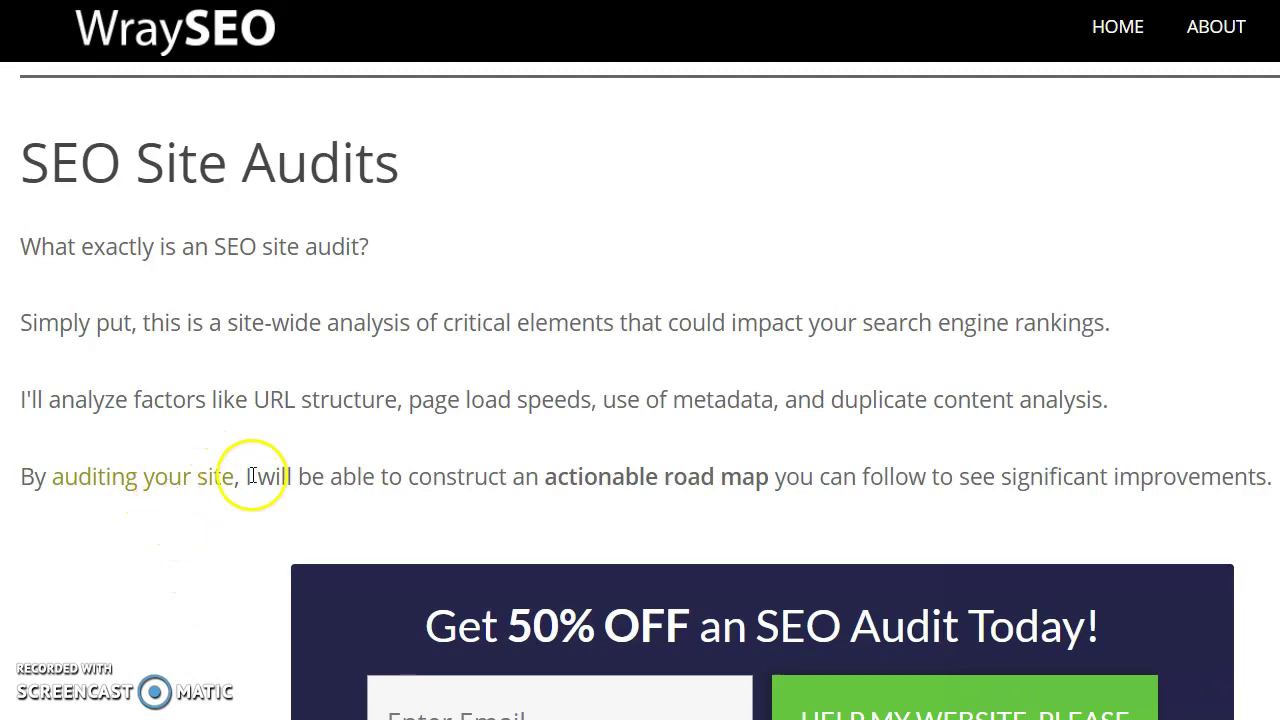
pyautogui.click(168, 483)
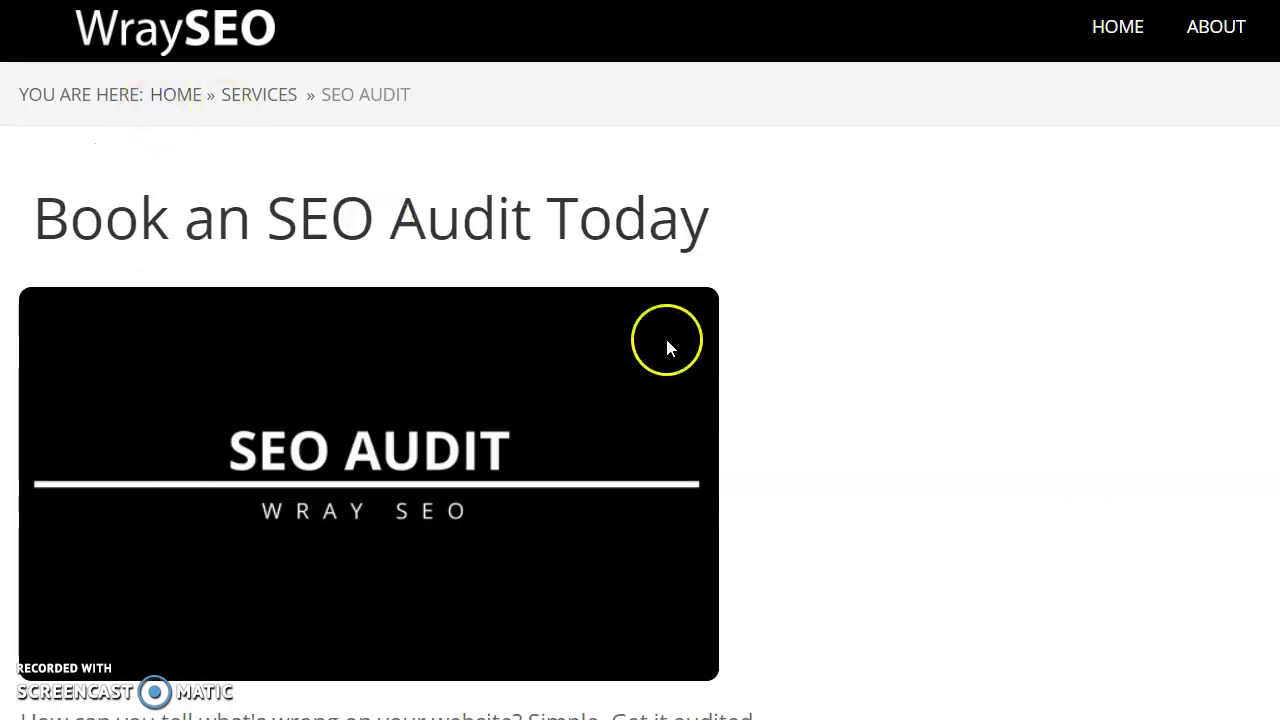
pyautogui.scroll(-7, 670, 345)
pyautogui.scroll(-3, 675, 355)
pyautogui.scroll(-1, 794, 391)
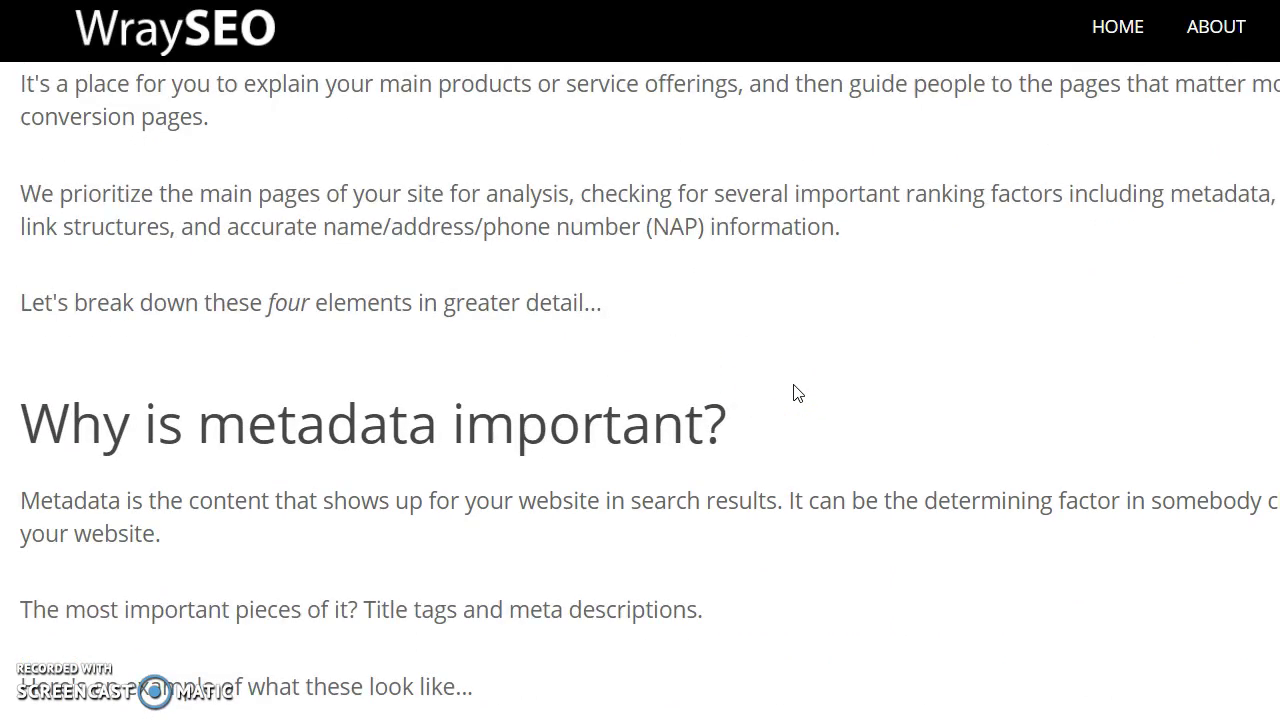
pyautogui.scroll(-2, 797, 392)
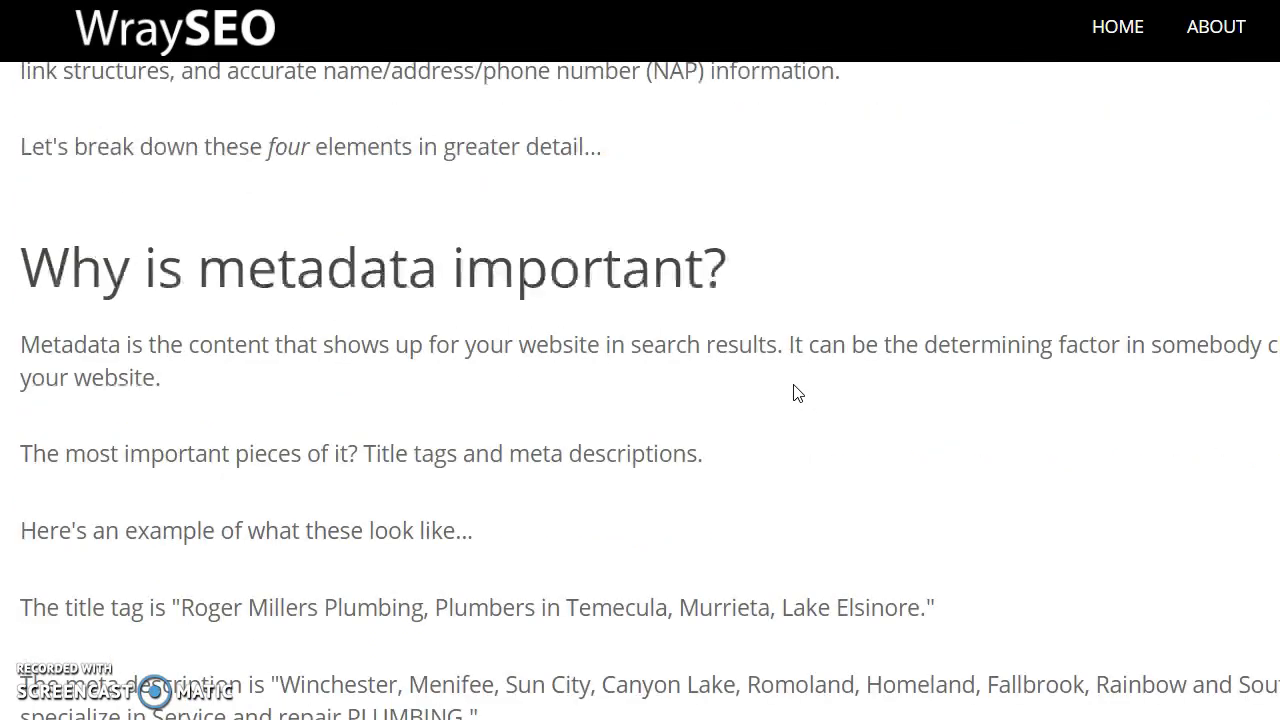
pyautogui.scroll(-2, 797, 392)
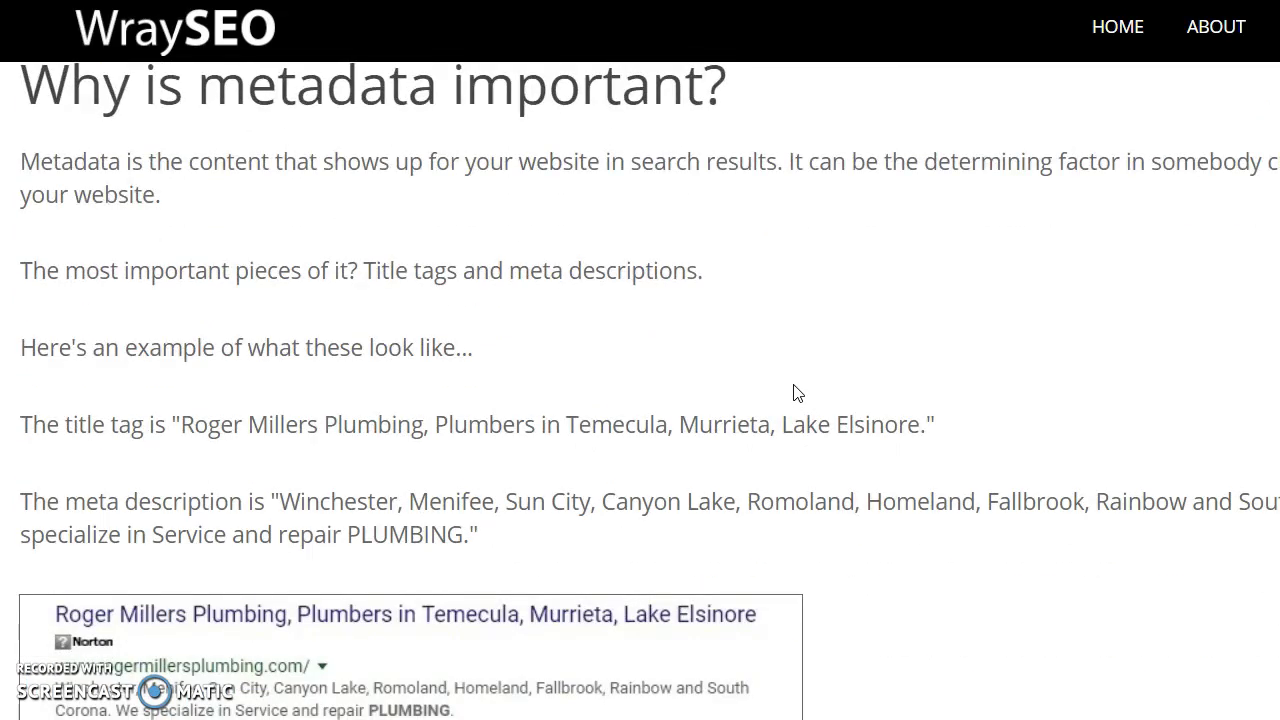
pyautogui.scroll(-8, 797, 392)
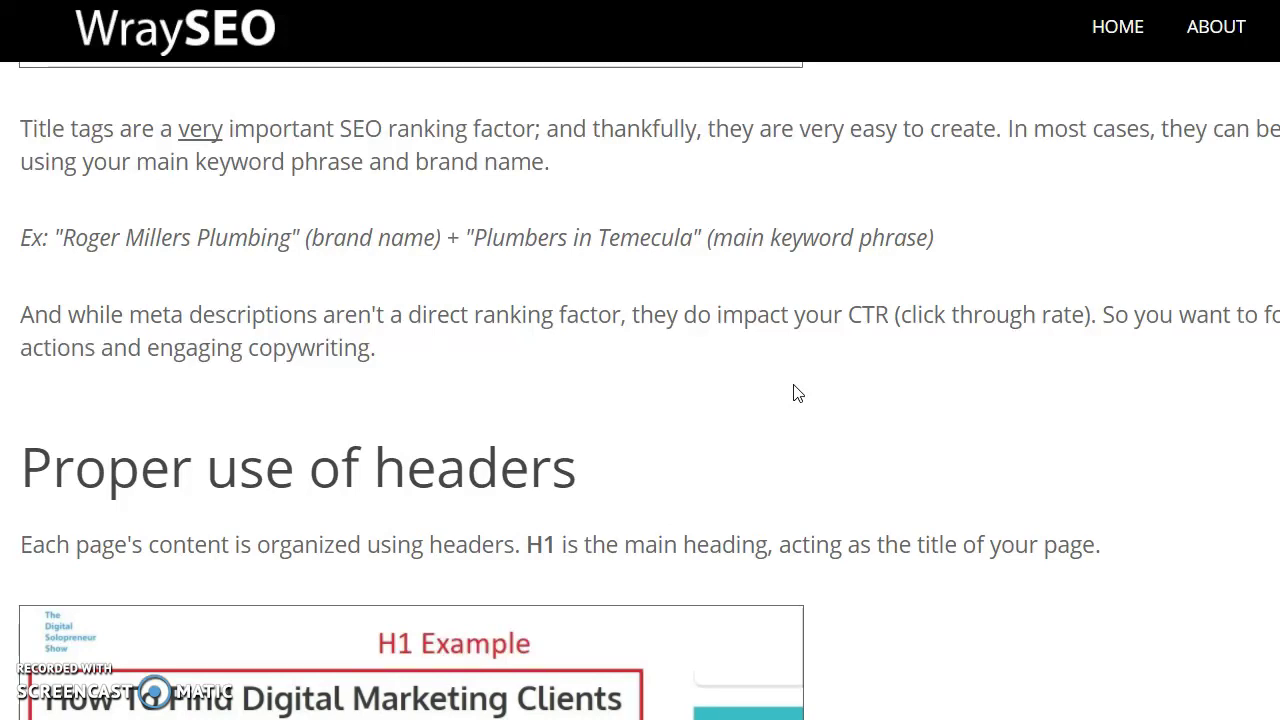
pyautogui.scroll(-10, 797, 393)
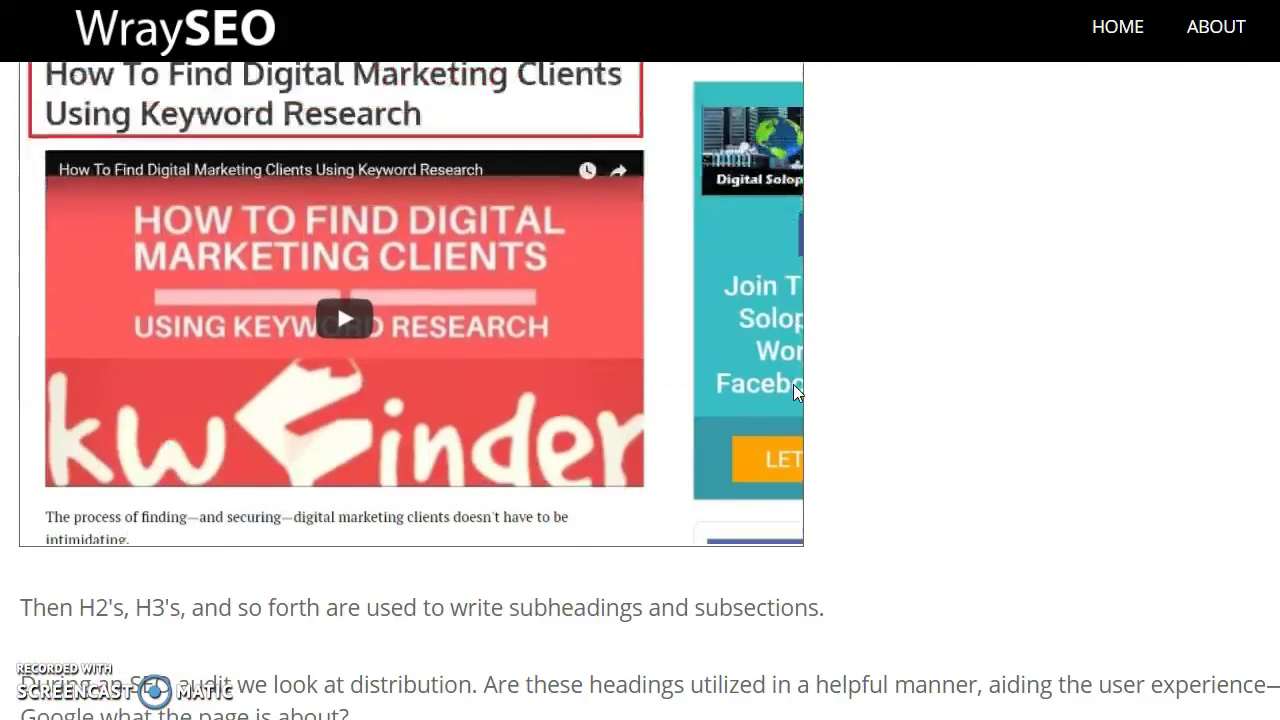